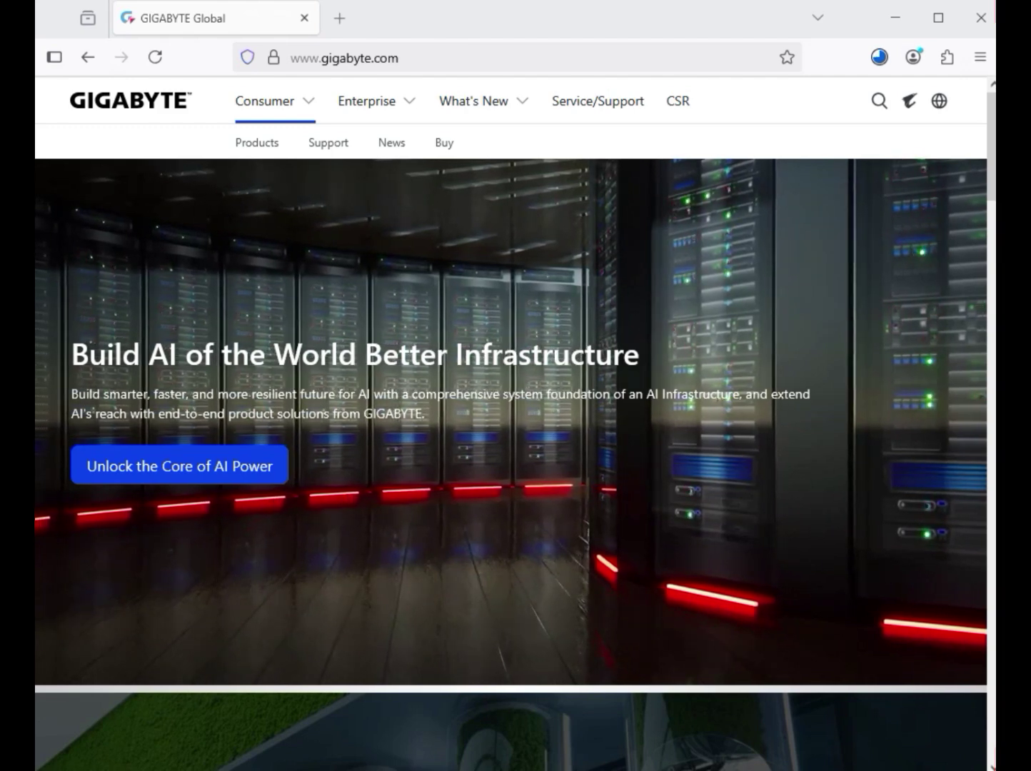
key(ctrl+l)
key(End)
key(ctrl+shift+Left)
key(ctrl+shift+Left)
key(ctrl+shift+Left)
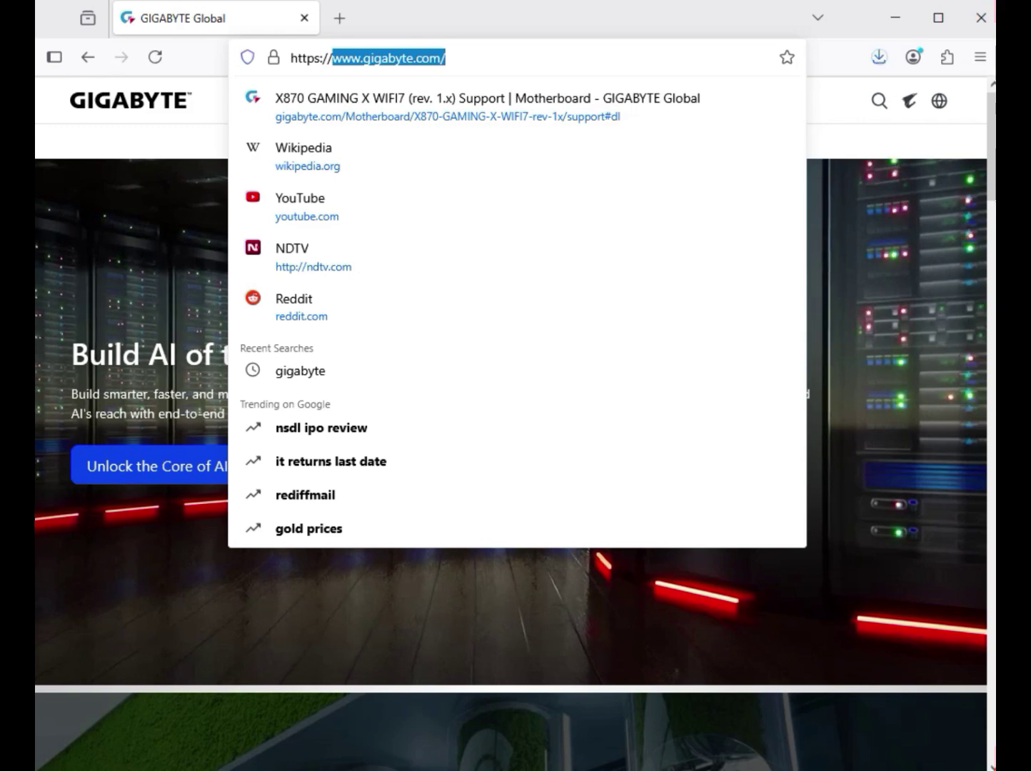
key(alt+Tab)
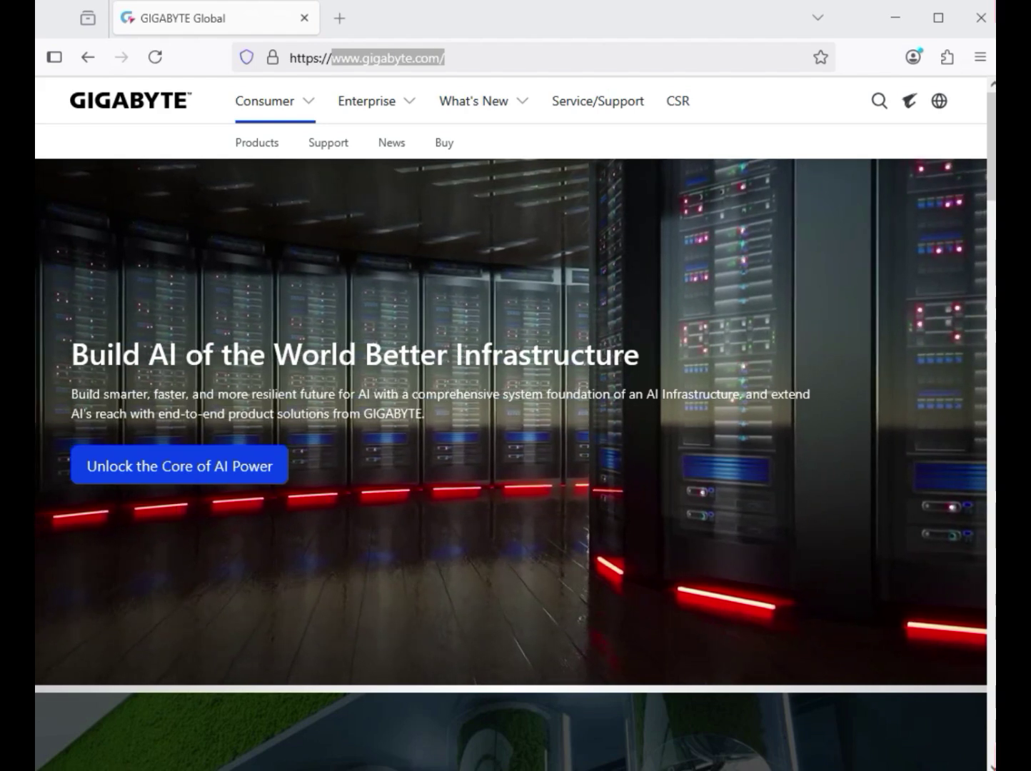
- Search the GIGABYTE site for "B850 GAMING X WIFI6E" and filter the results to products
click(879, 100)
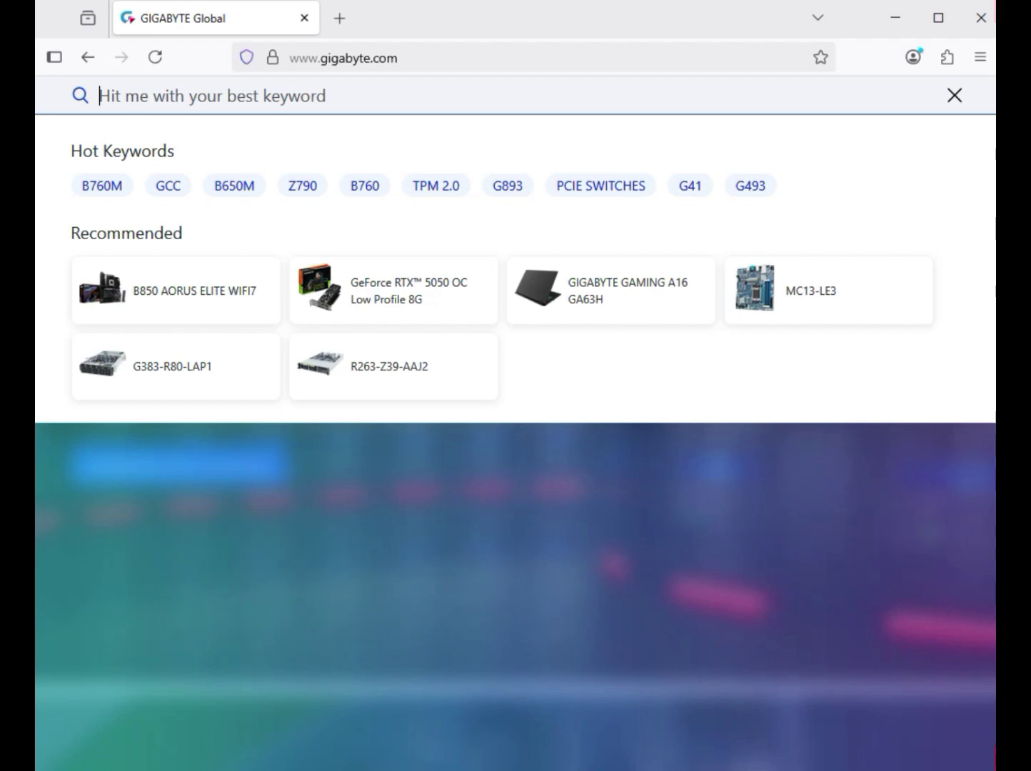
text(B850 GAMING X WIFI6E)
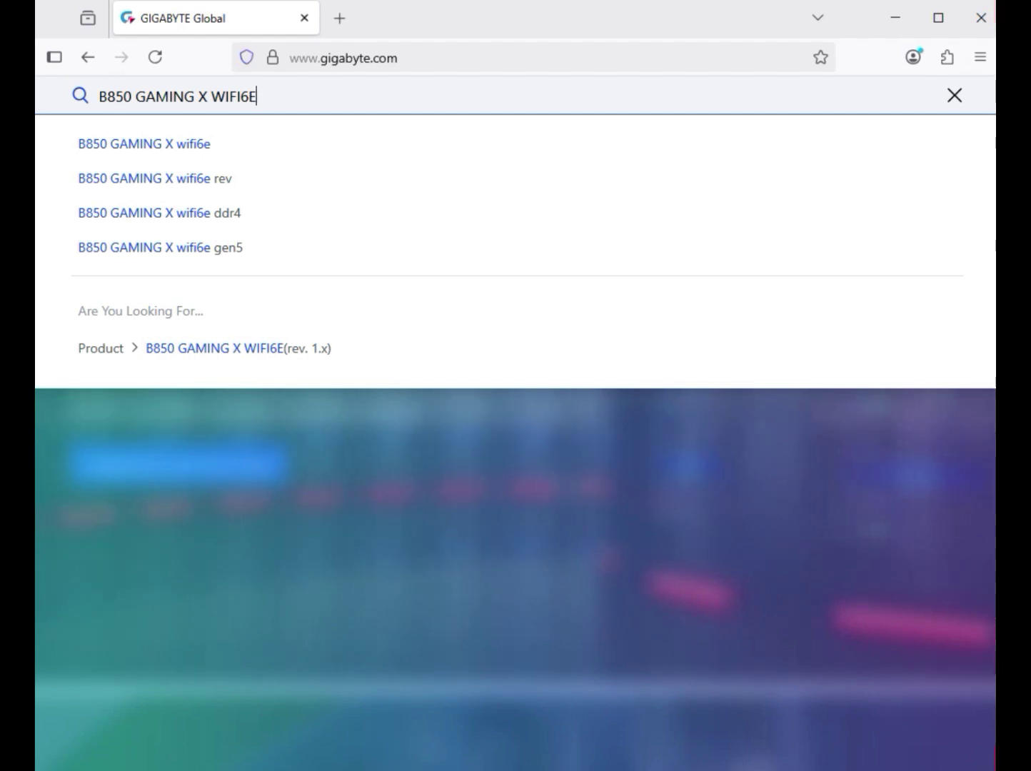
key(Return)
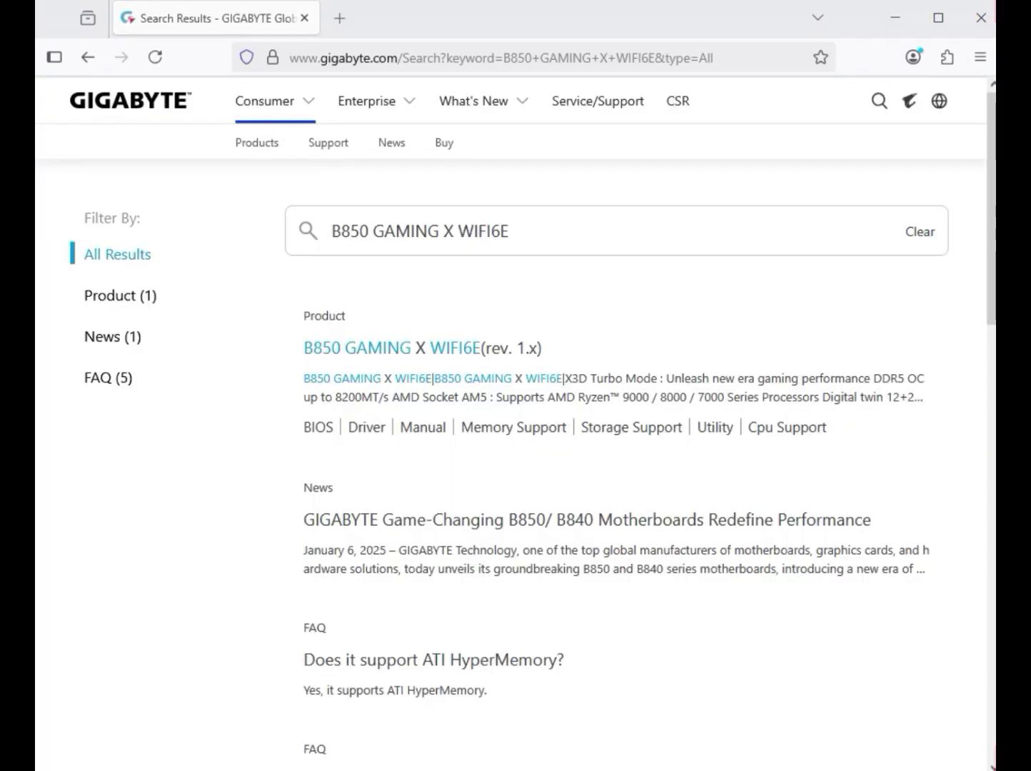
click(114, 294)
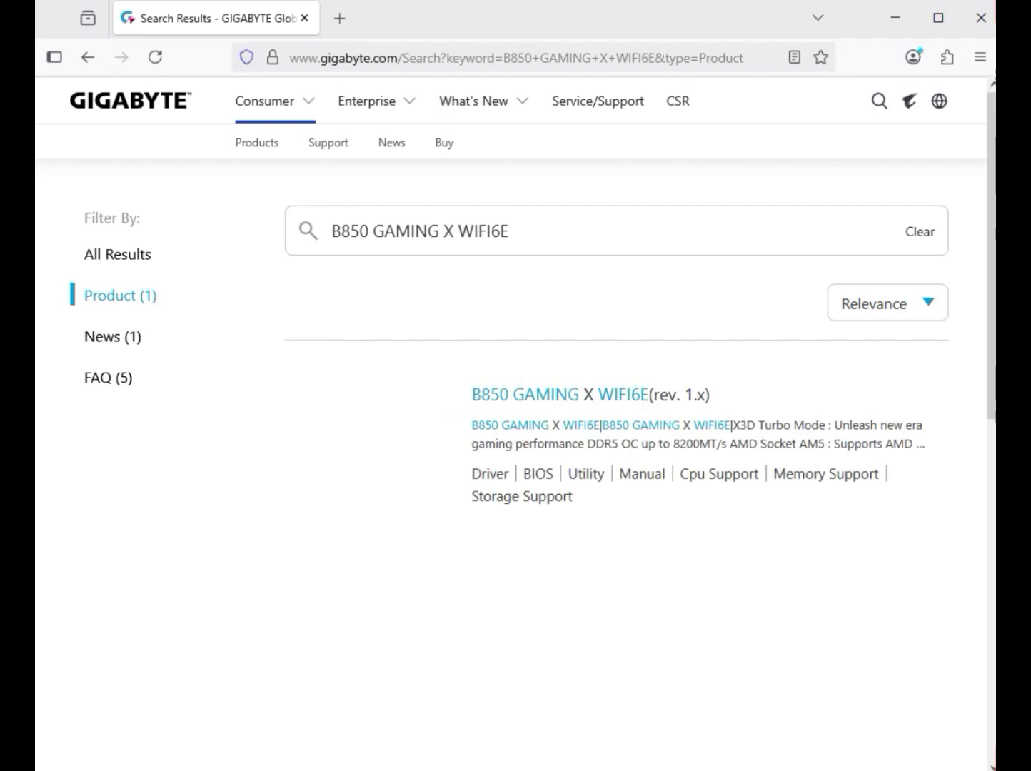
triple_click(115, 294)
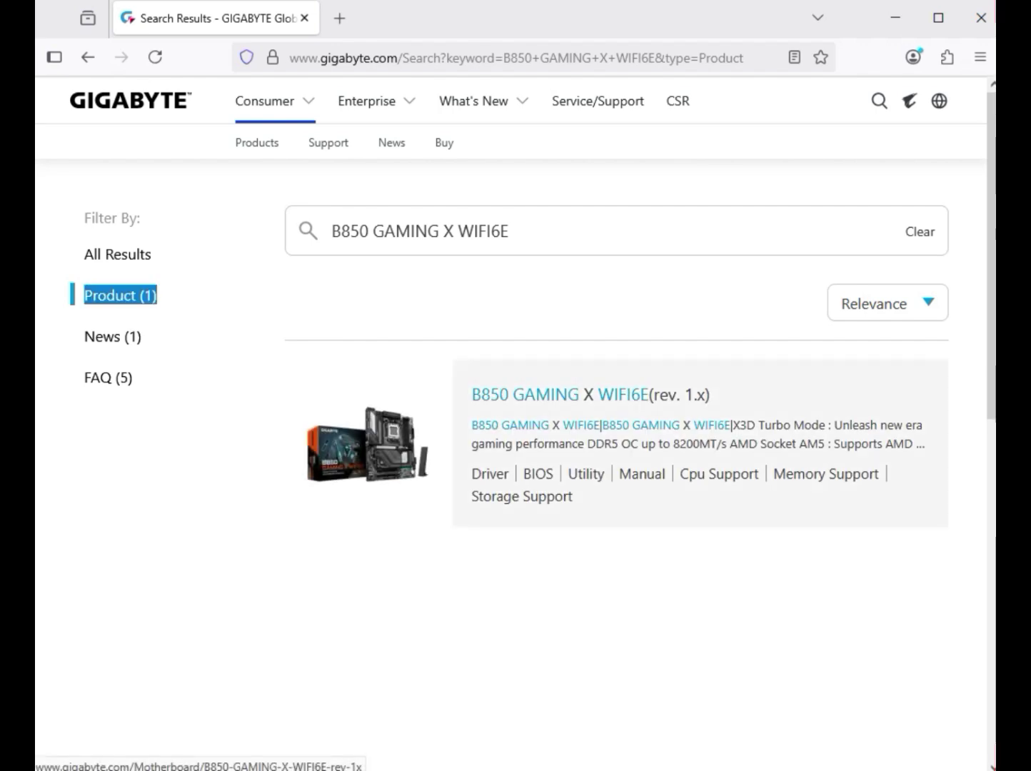
- Open the B850 GAMING X WIFI6E (rev. 1.x) product page and go to its support downloads
click(590, 394)
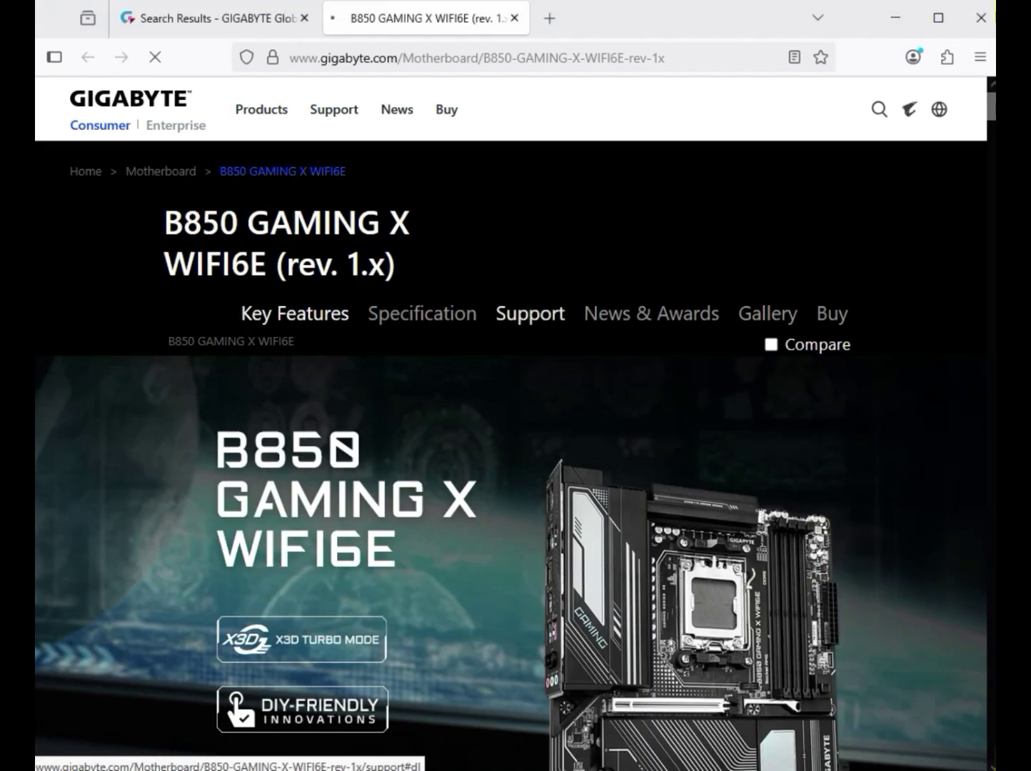
double_click(531, 313)
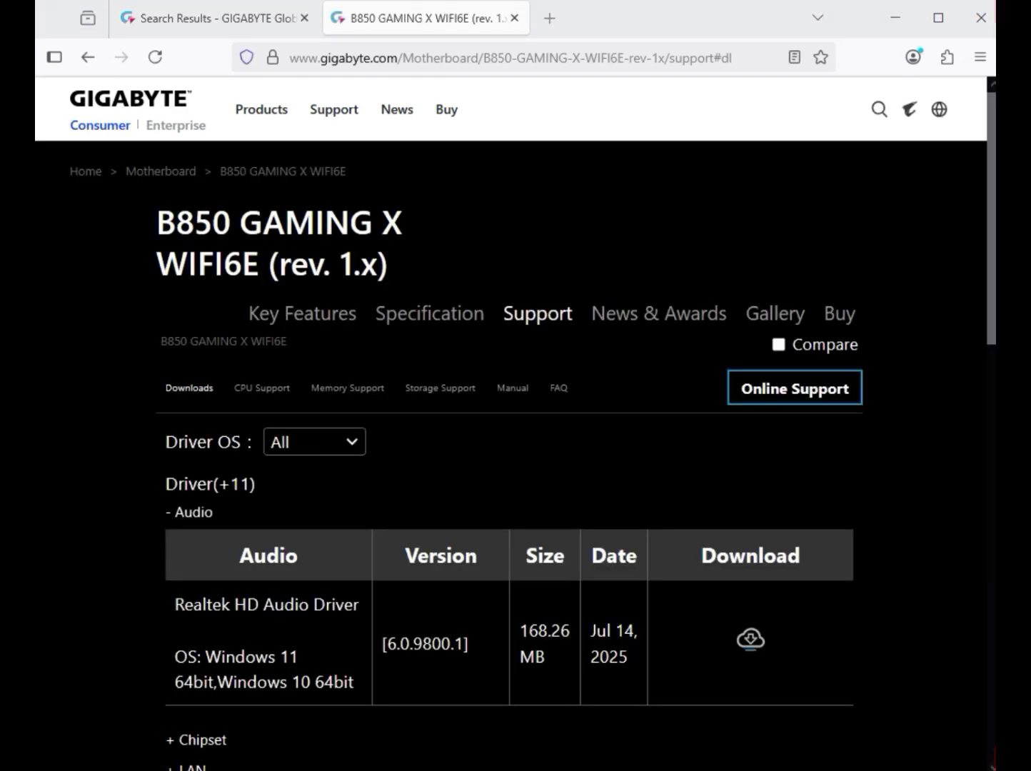
double_click(193, 512)
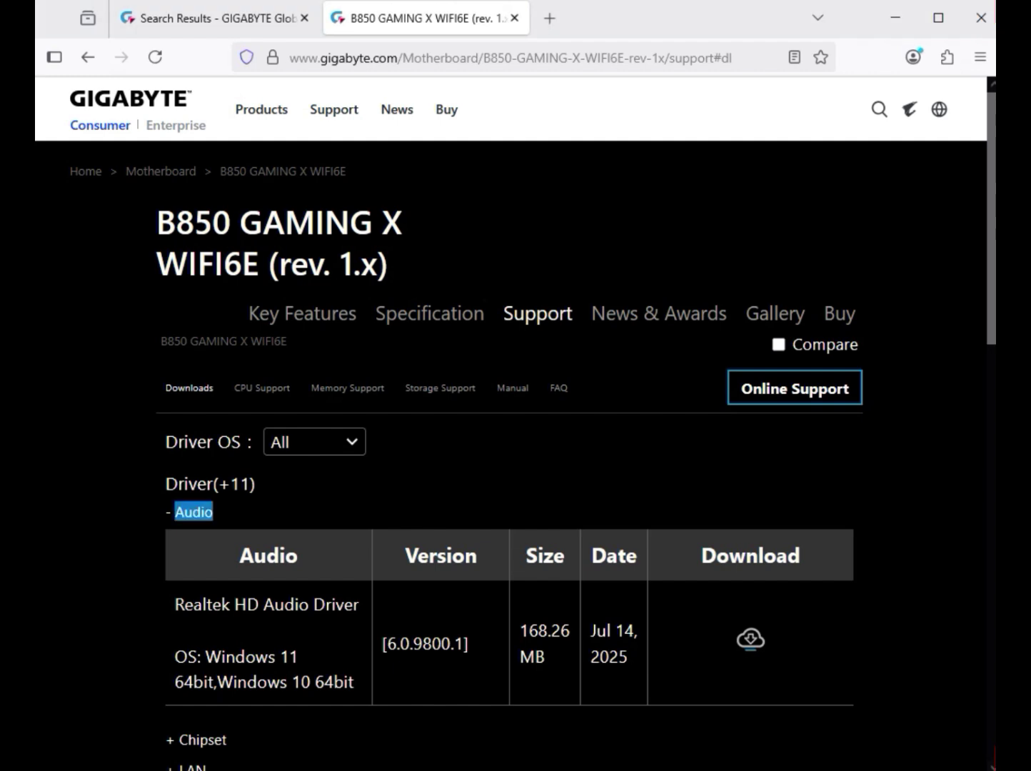
- Set the driver OS to Windows 11 64bit and download the Realtek HD Audio Driver
click(314, 441)
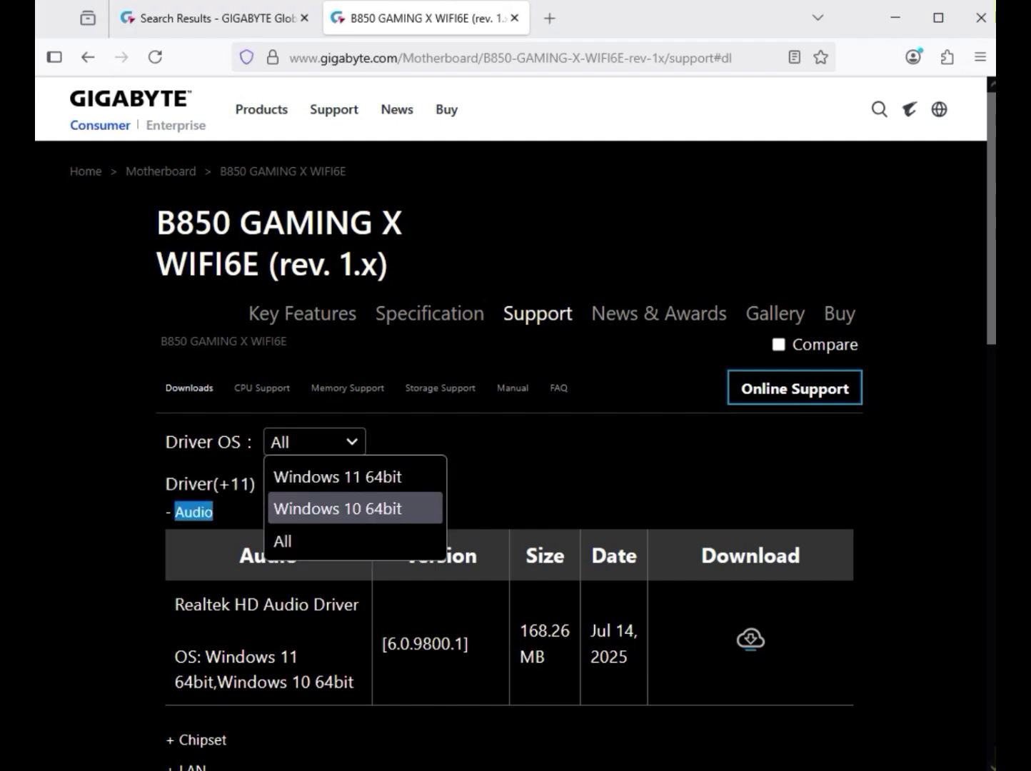
click(336, 475)
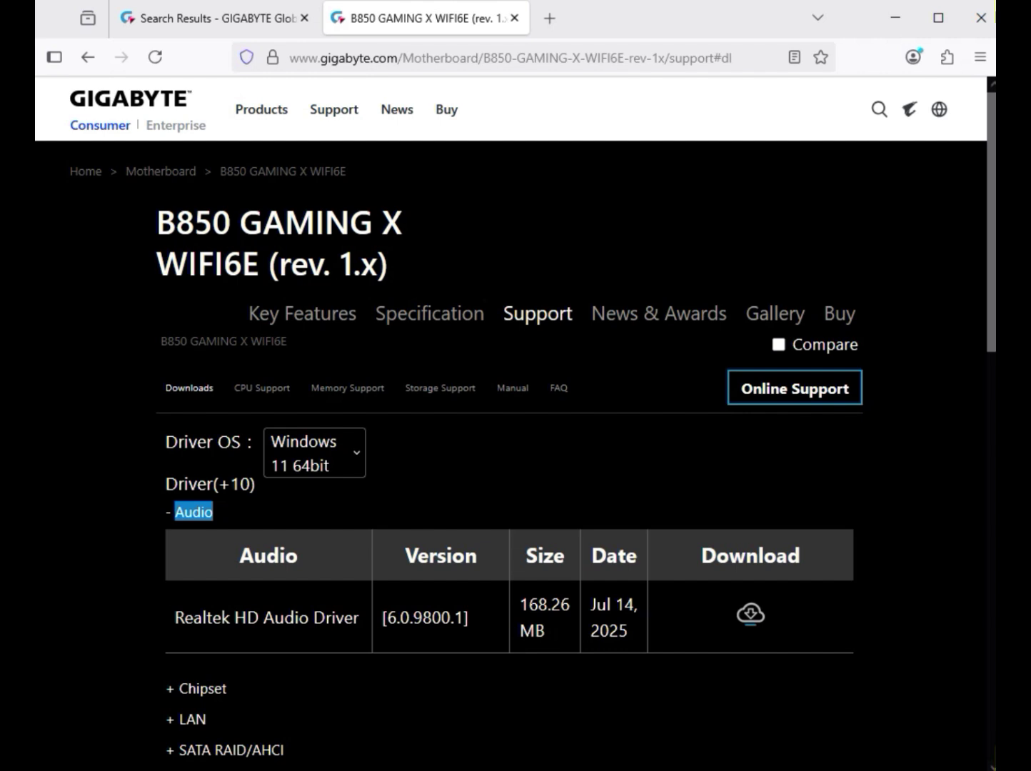
drag(229, 618, 355, 618)
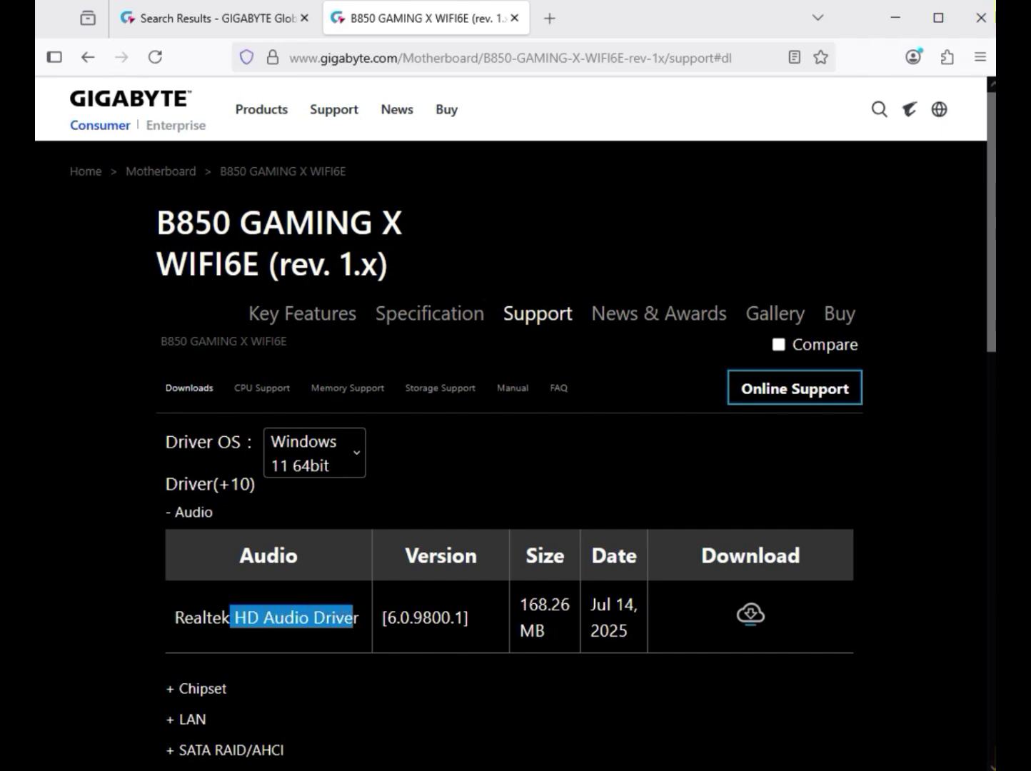
click(750, 614)
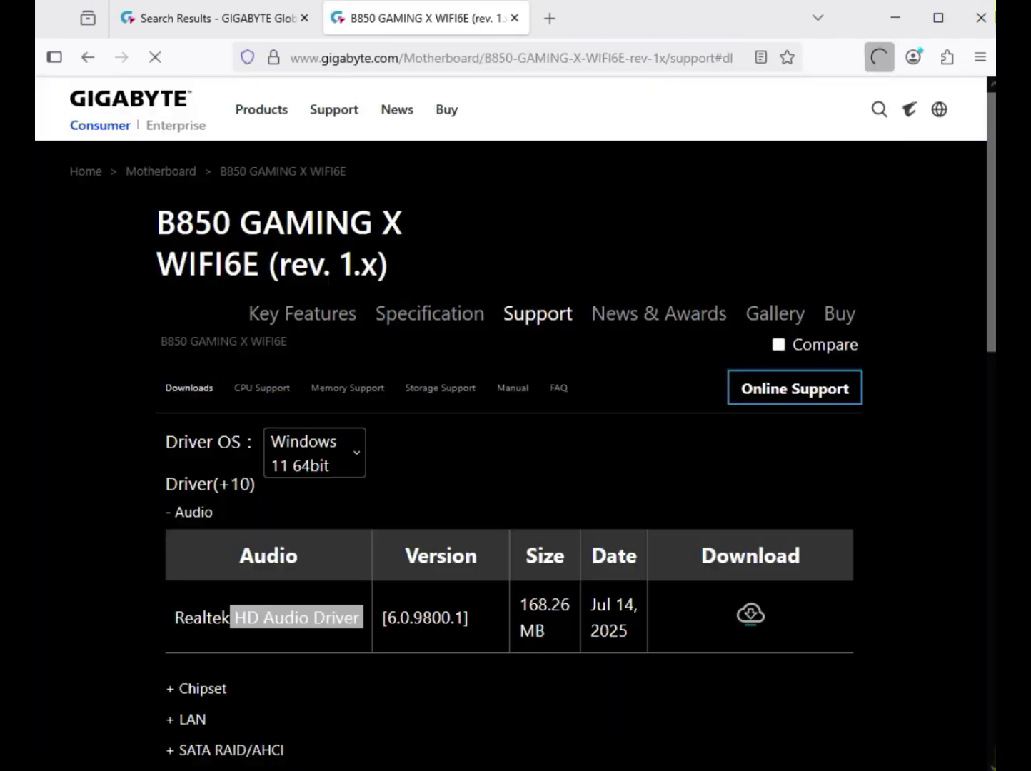
- Expand the Chipset driver category and download the AMD Chipset Driver
scroll(499, 429, down, 5)
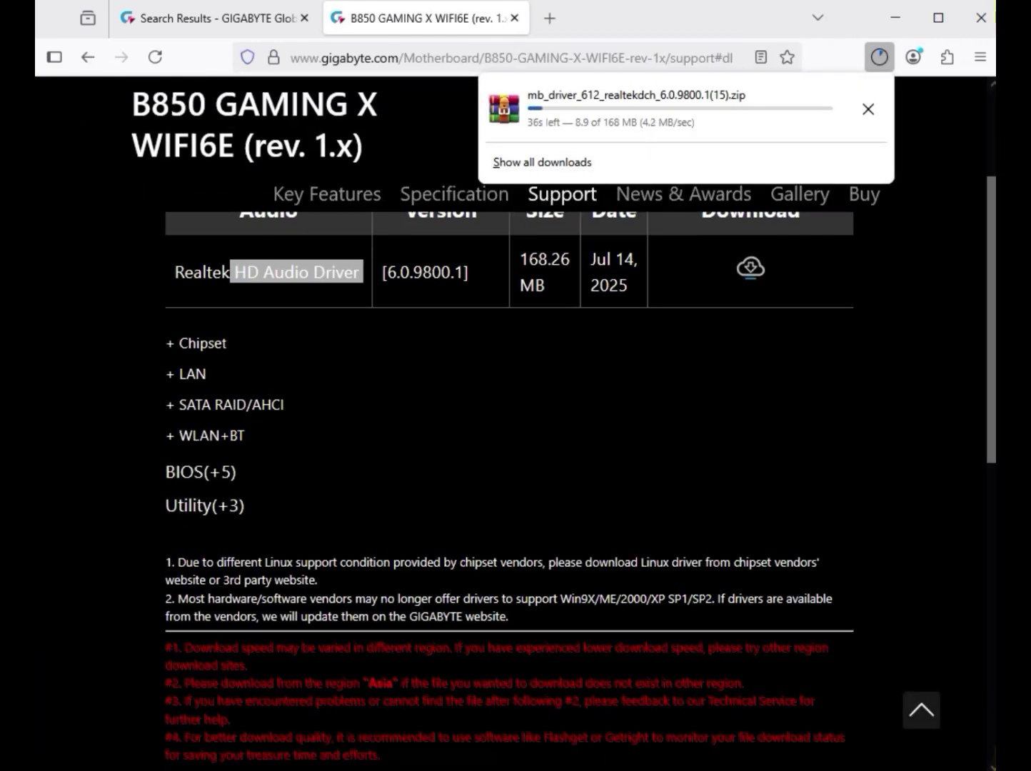
drag(226, 343, 179, 343)
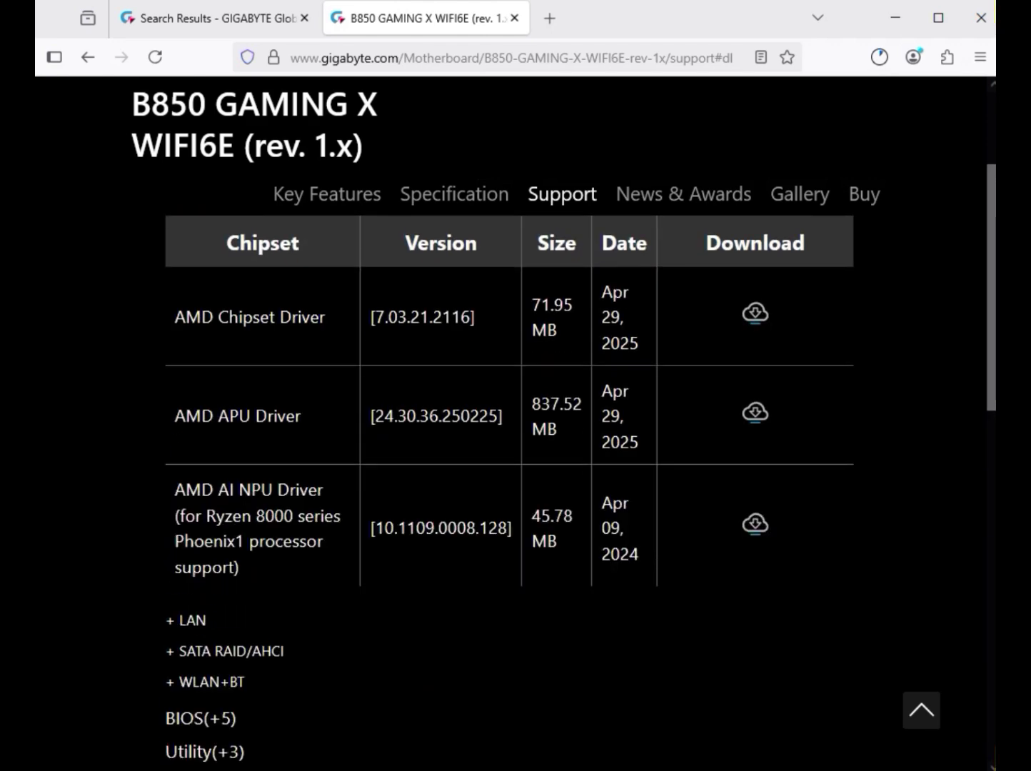
triple_click(250, 317)
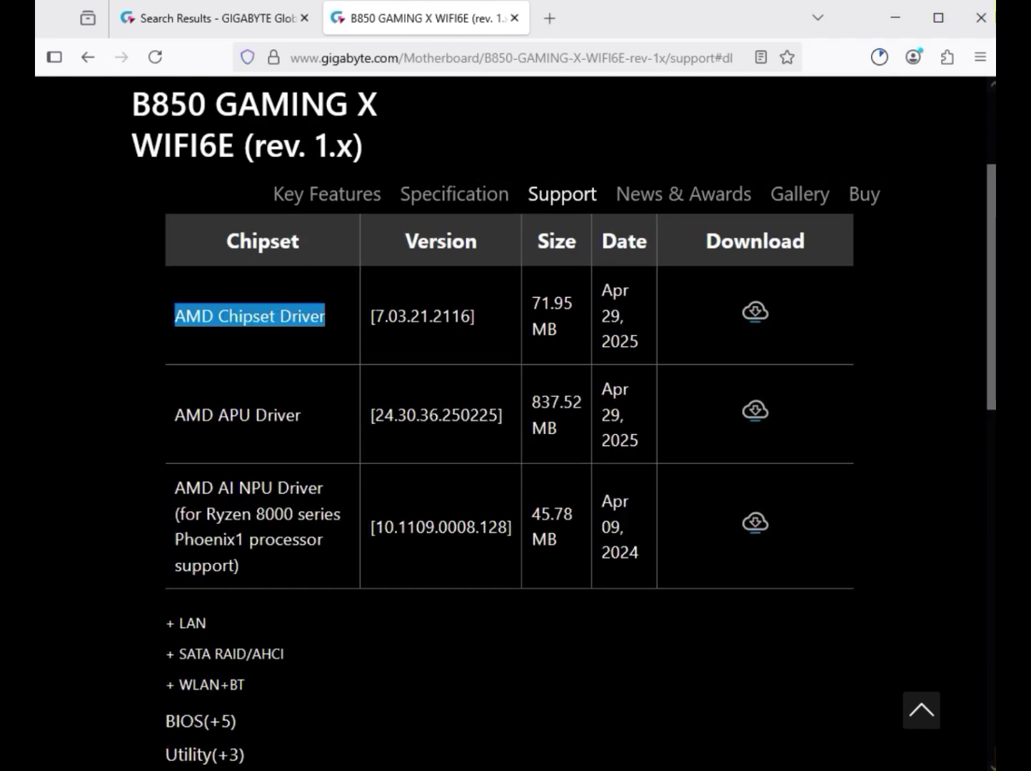
click(755, 311)
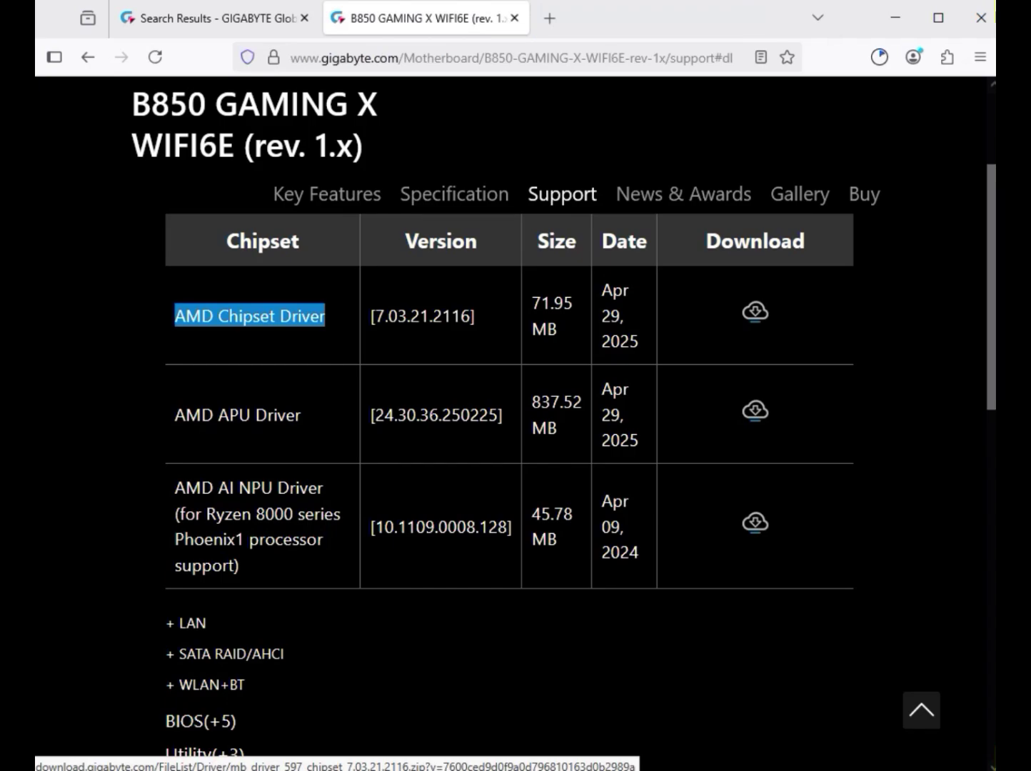
- Expand the LAN driver category and highlight the Realtek LAN Driver entry with version 11.24.0318.2025
scroll(509, 469, down, 2)
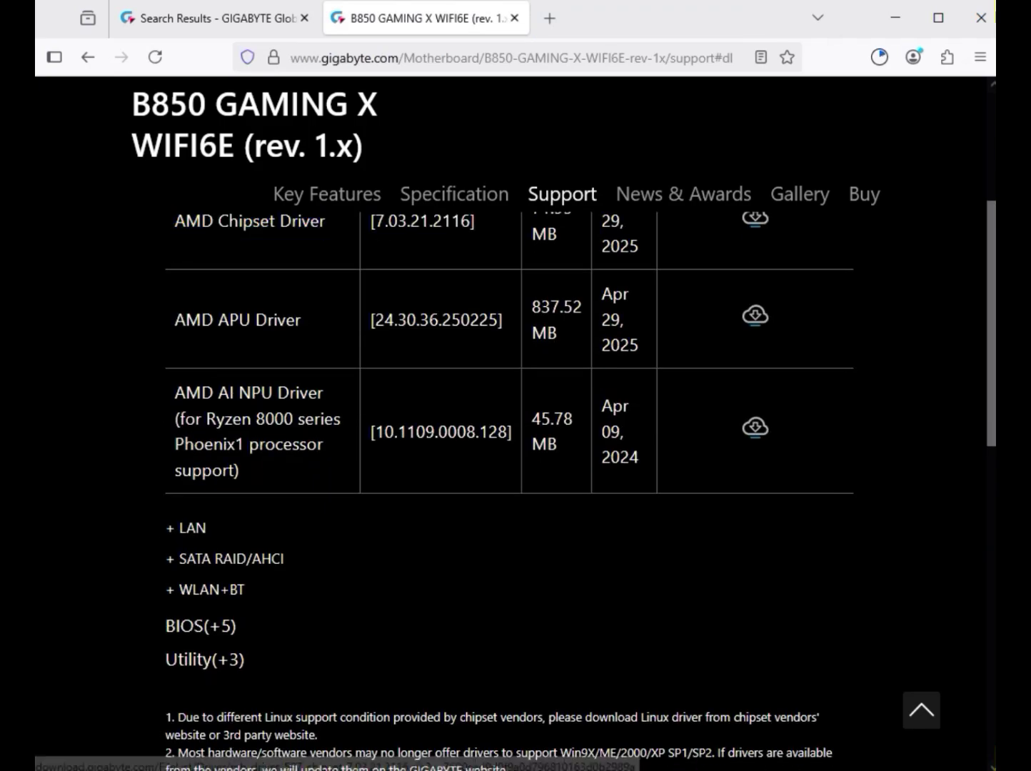
double_click(189, 525)
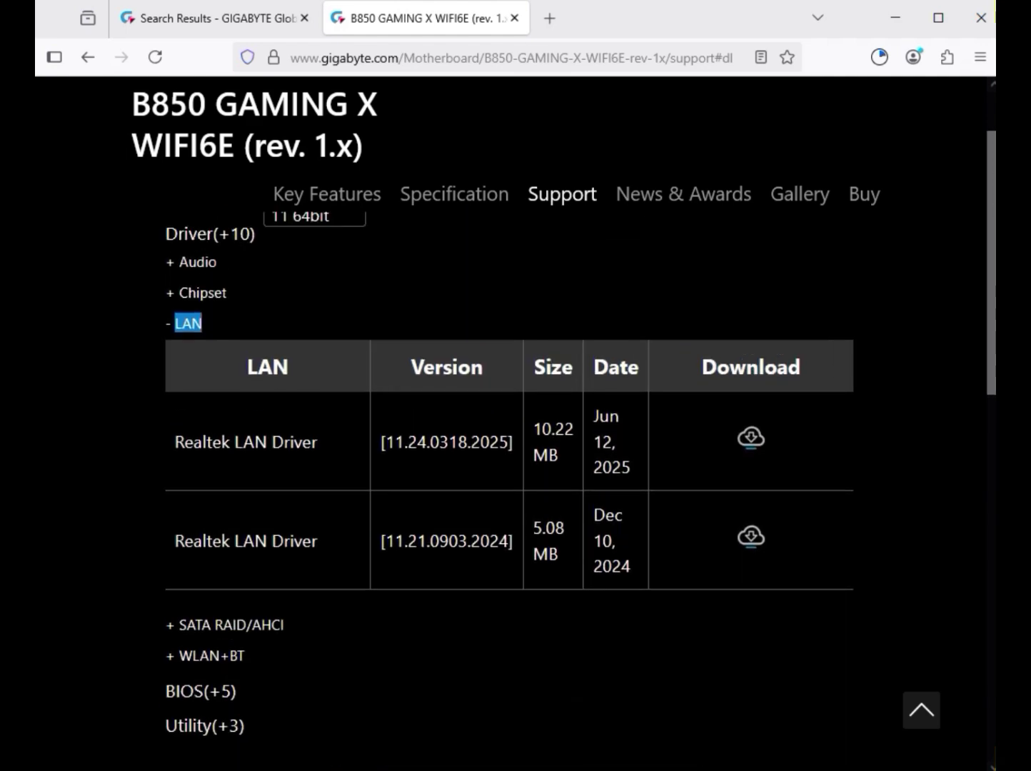
drag(183, 443, 500, 443)
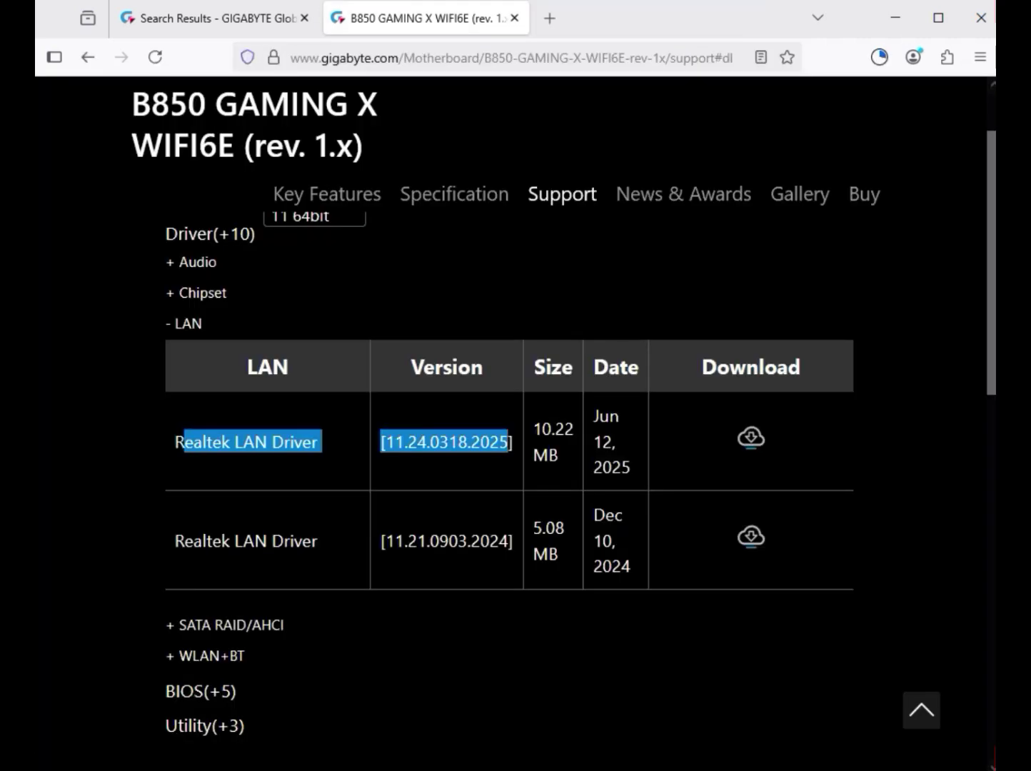
- Expand the WLAN+BT driver category and download the Realtek 8852 Bluetooth driver
drag(245, 656, 175, 656)
drag(222, 517, 277, 490)
drag(223, 615, 277, 590)
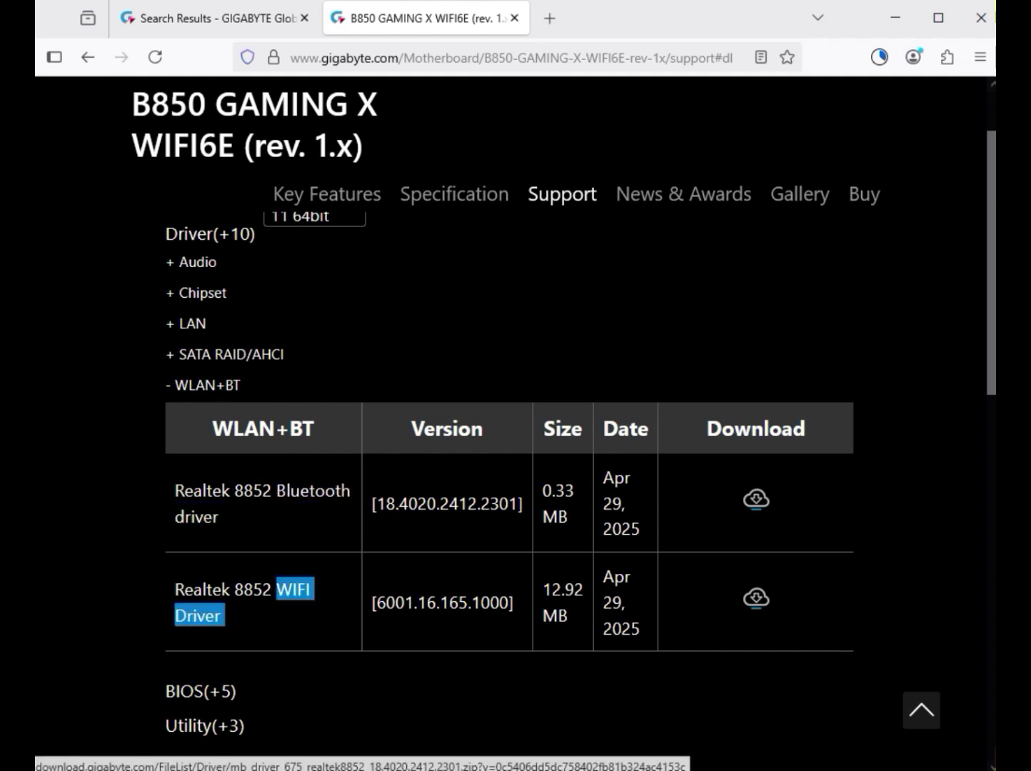
click(756, 498)
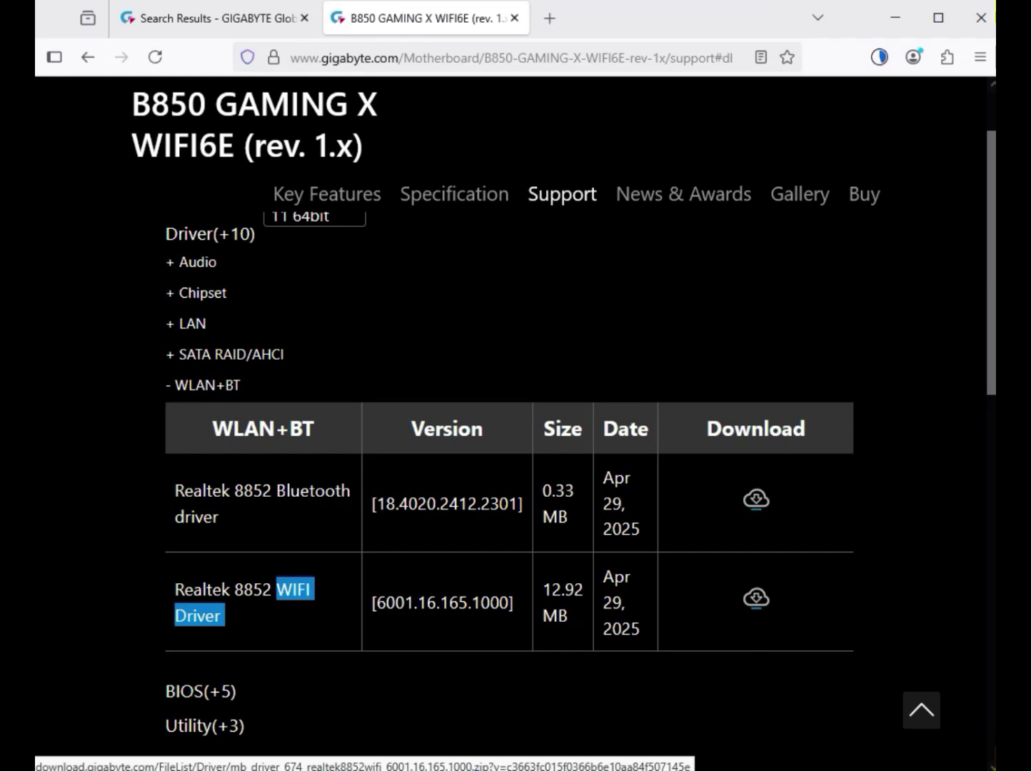
- Switch to the Downloads folder in File Explorer and look over the downloaded driver files
click(879, 57)
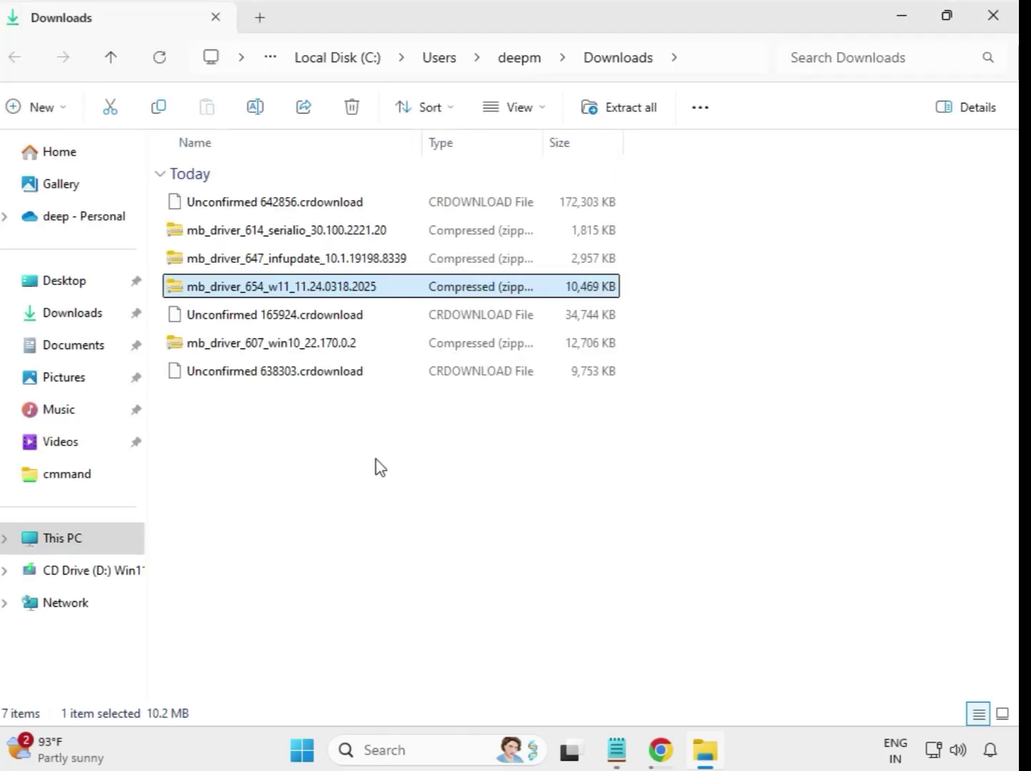
drag(378, 457, 348, 199)
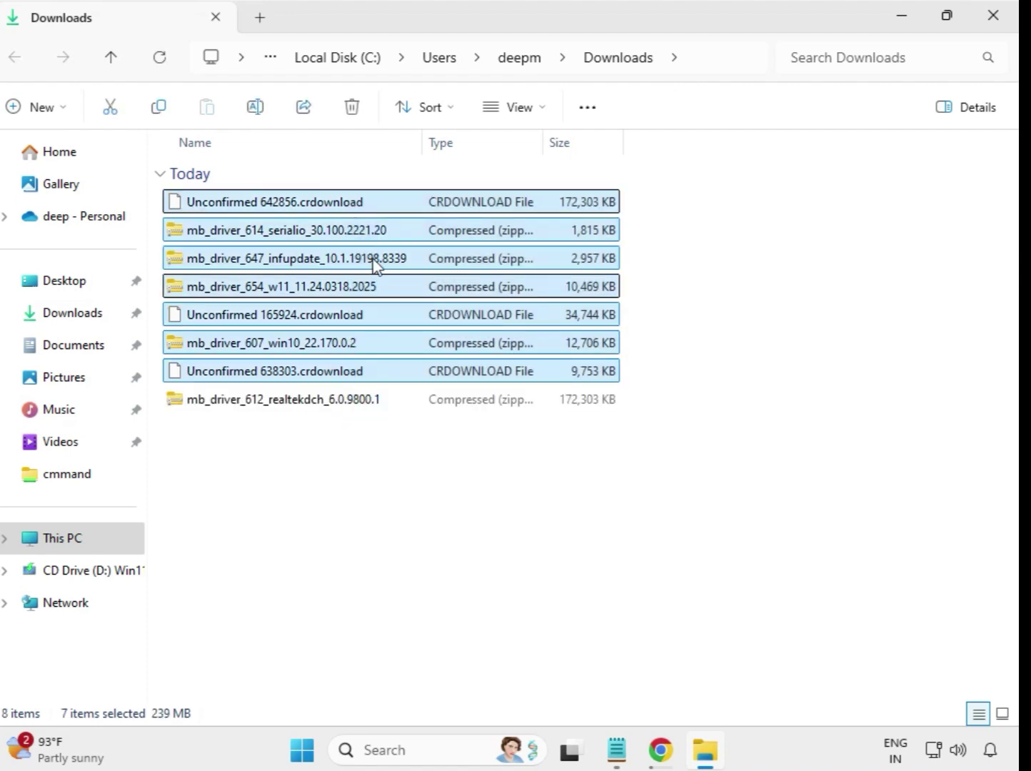
click(578, 491)
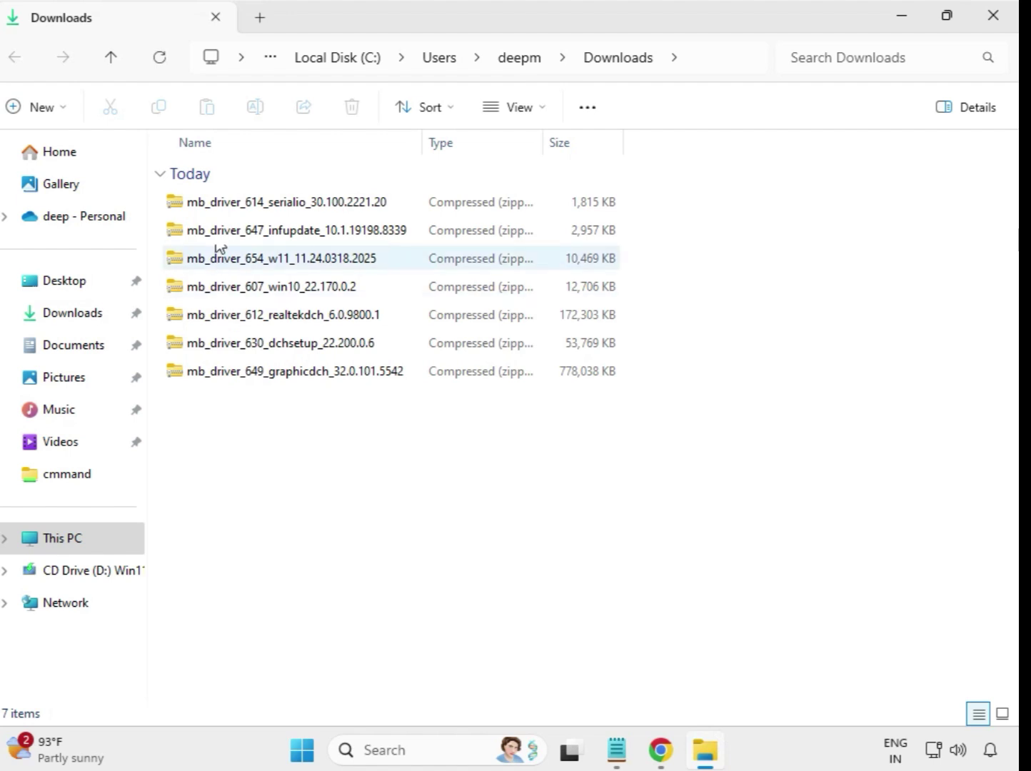
- Extract the mb_driver_614_serialio_30.100.2221.20 archive into its own folder in Downloads, close the extracted window, and select the new folder
click(268, 207)
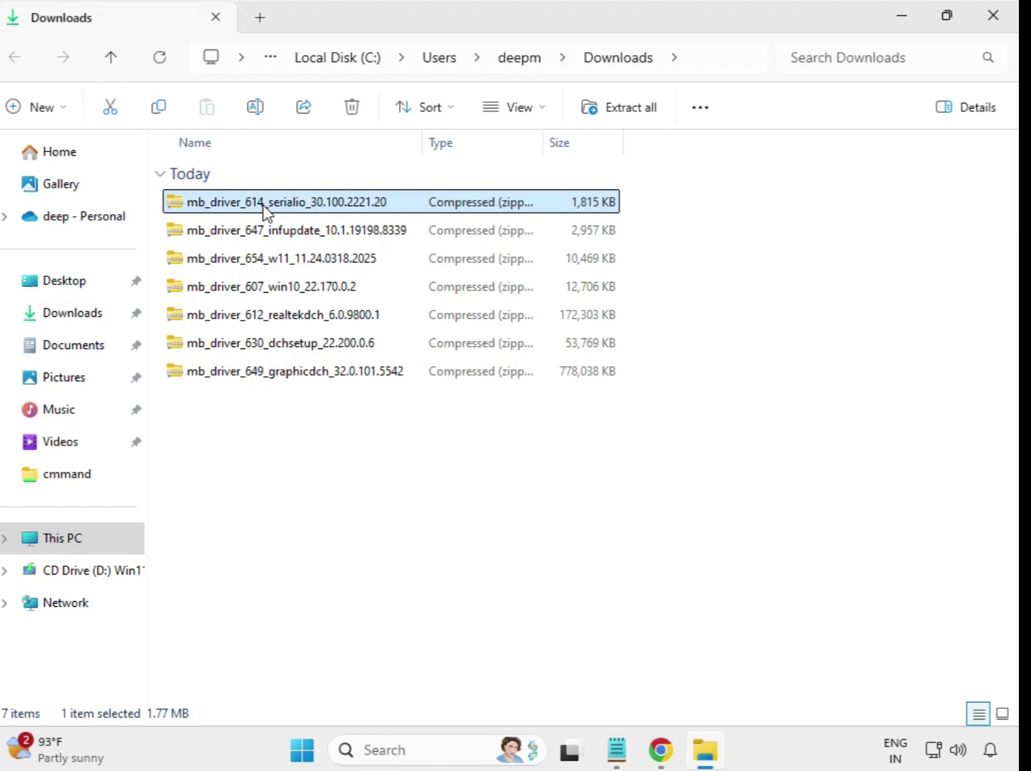
right_click(266, 210)
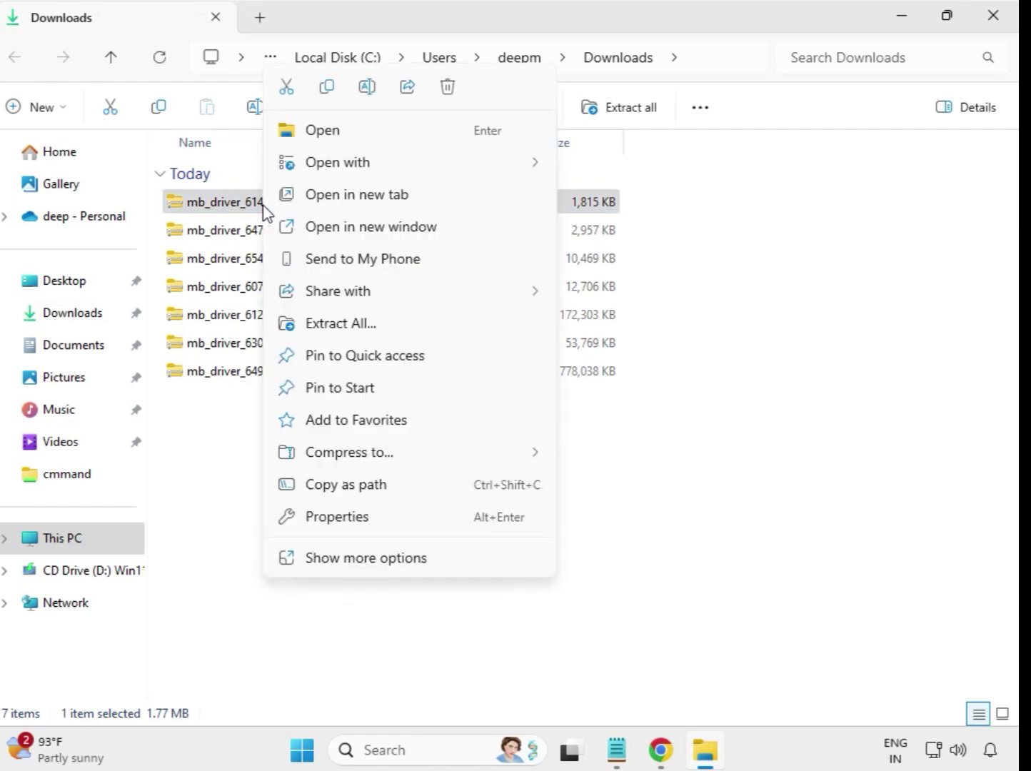
click(347, 328)
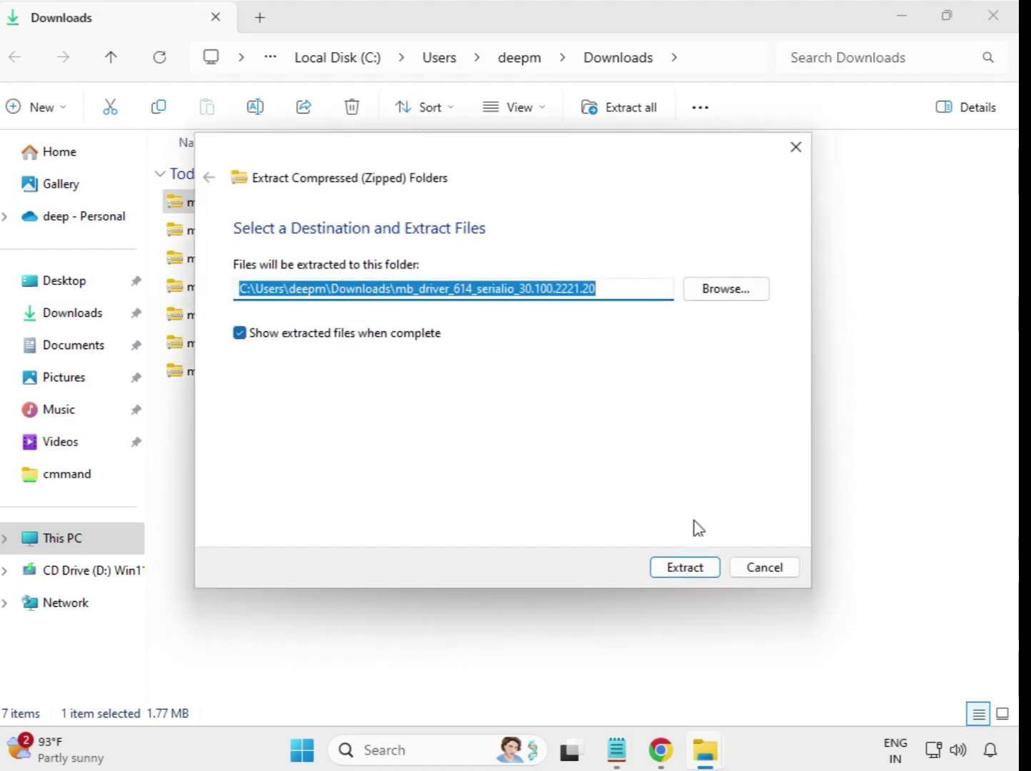
click(696, 567)
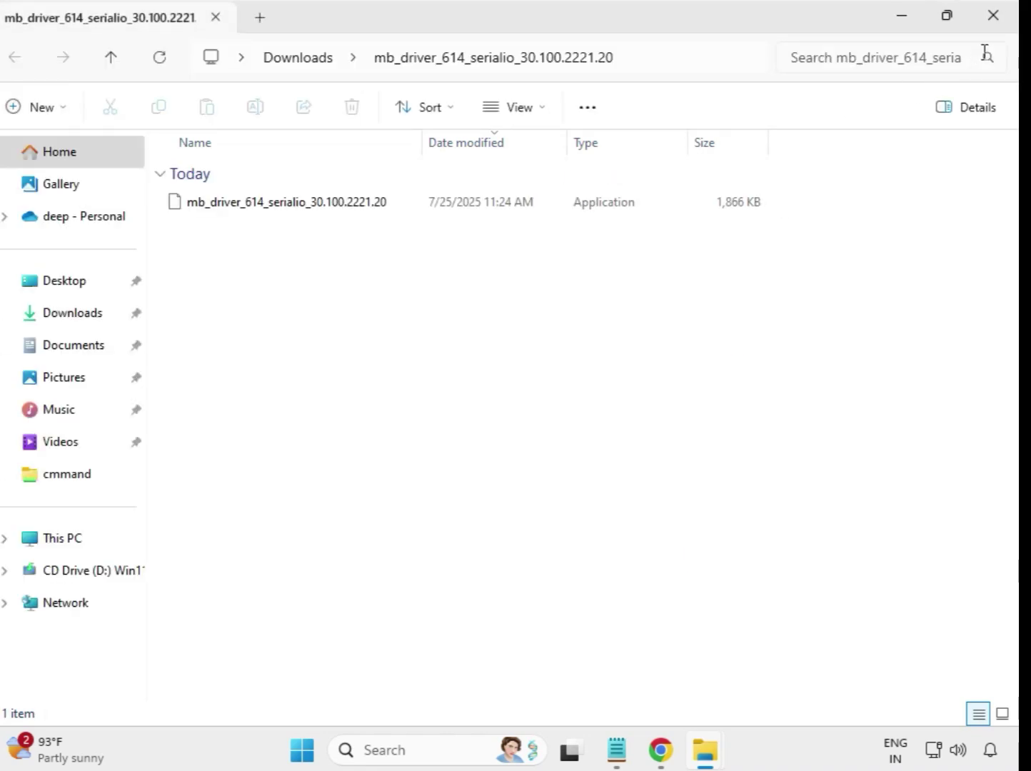
click(993, 21)
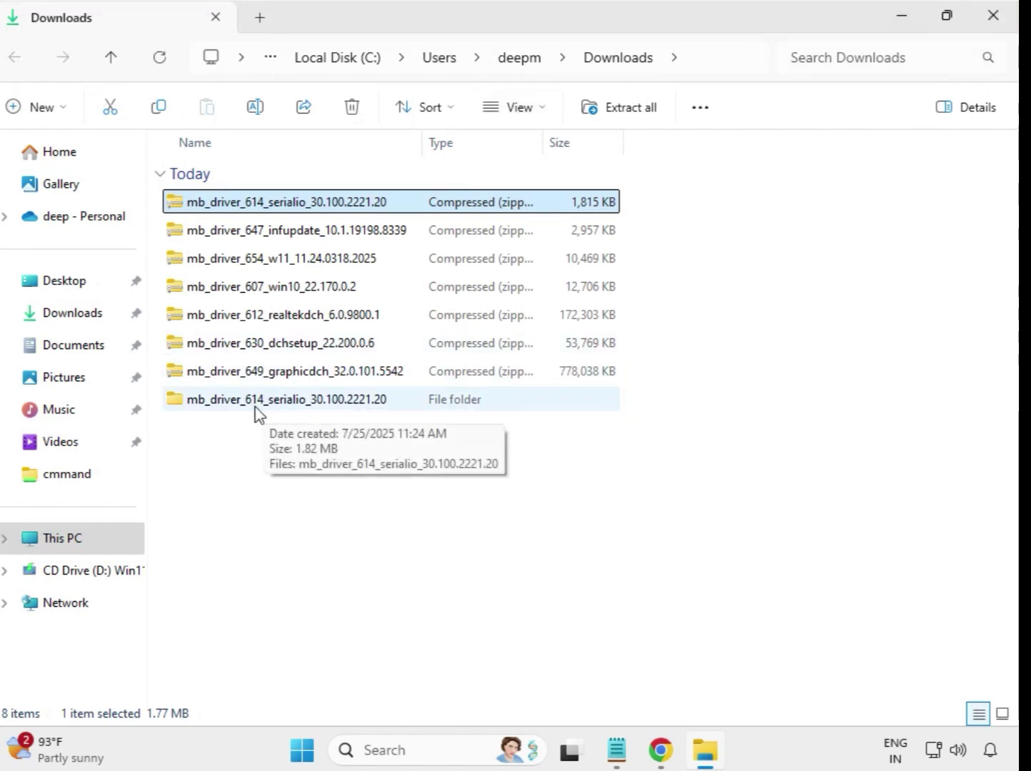
click(277, 414)
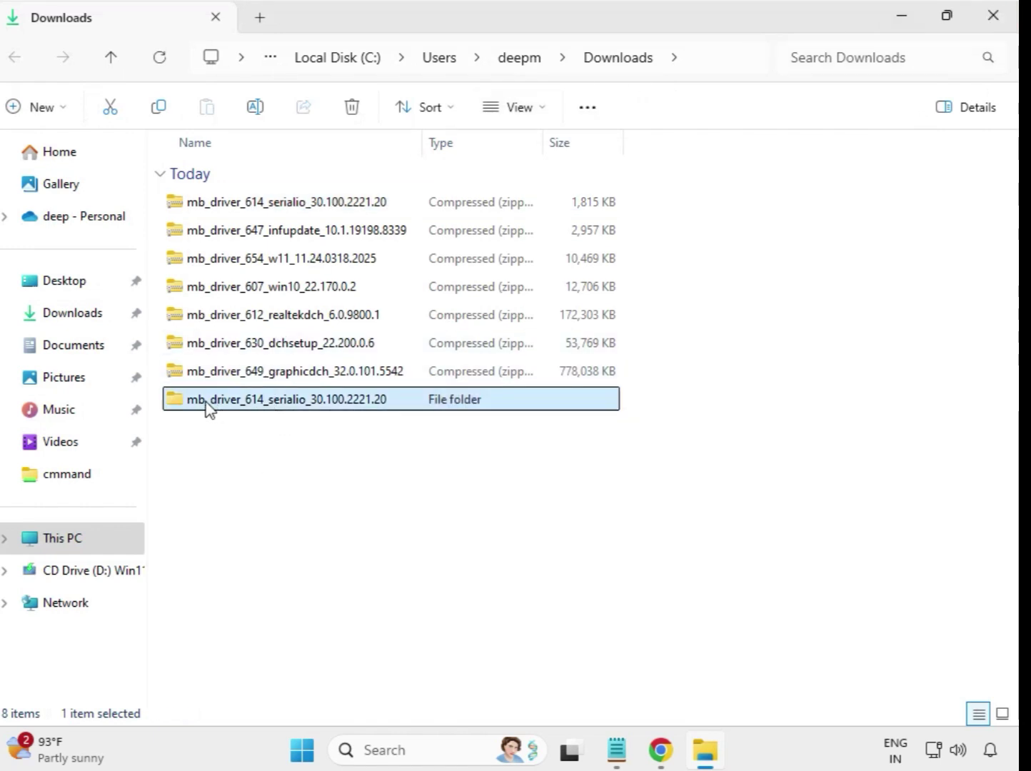
- Extract the mb_driver_647_infupdate_10.1.19198.8339 archive into its own folder in Downloads and close the extracted window
click(268, 237)
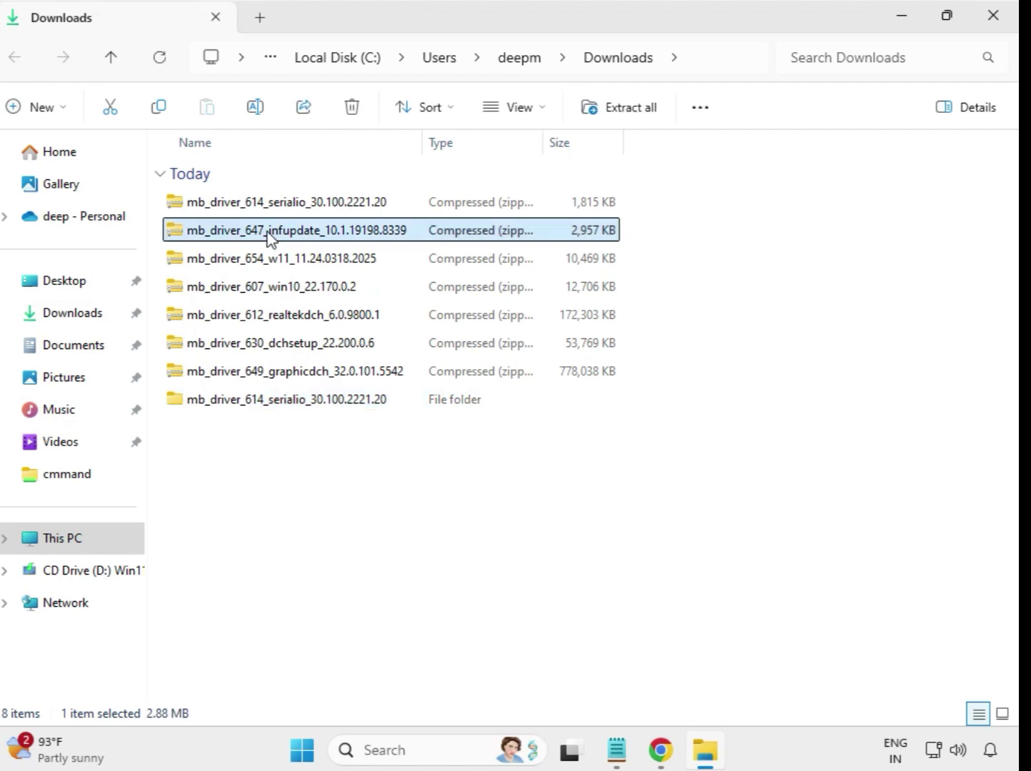
right_click(267, 237)
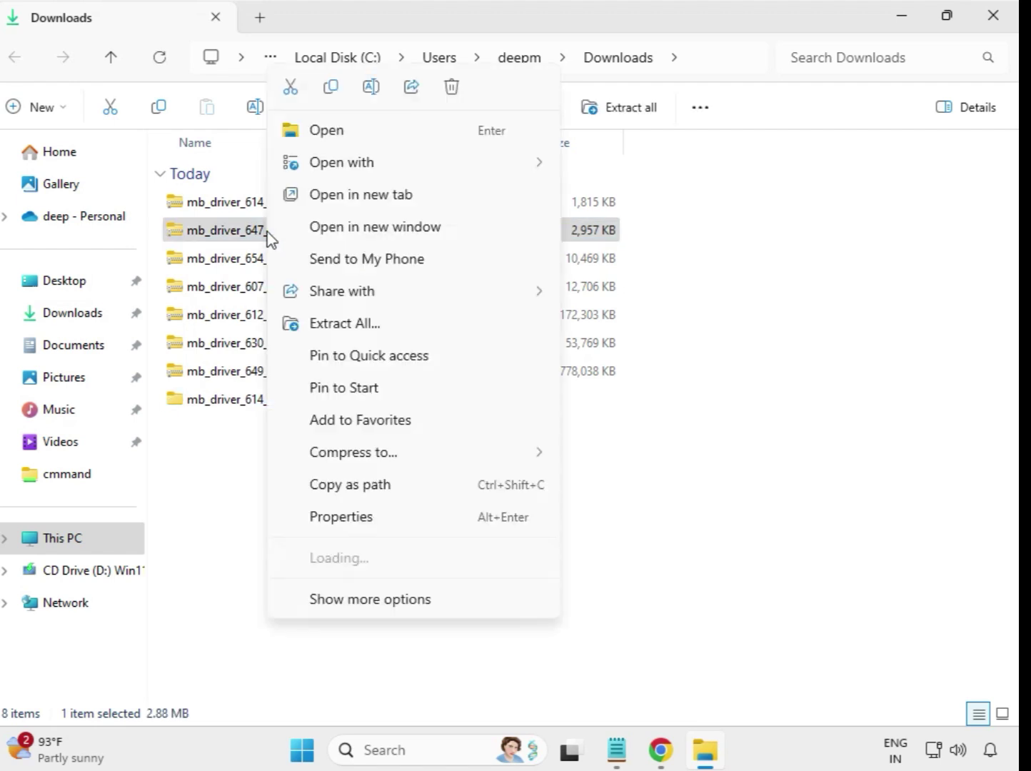
click(349, 325)
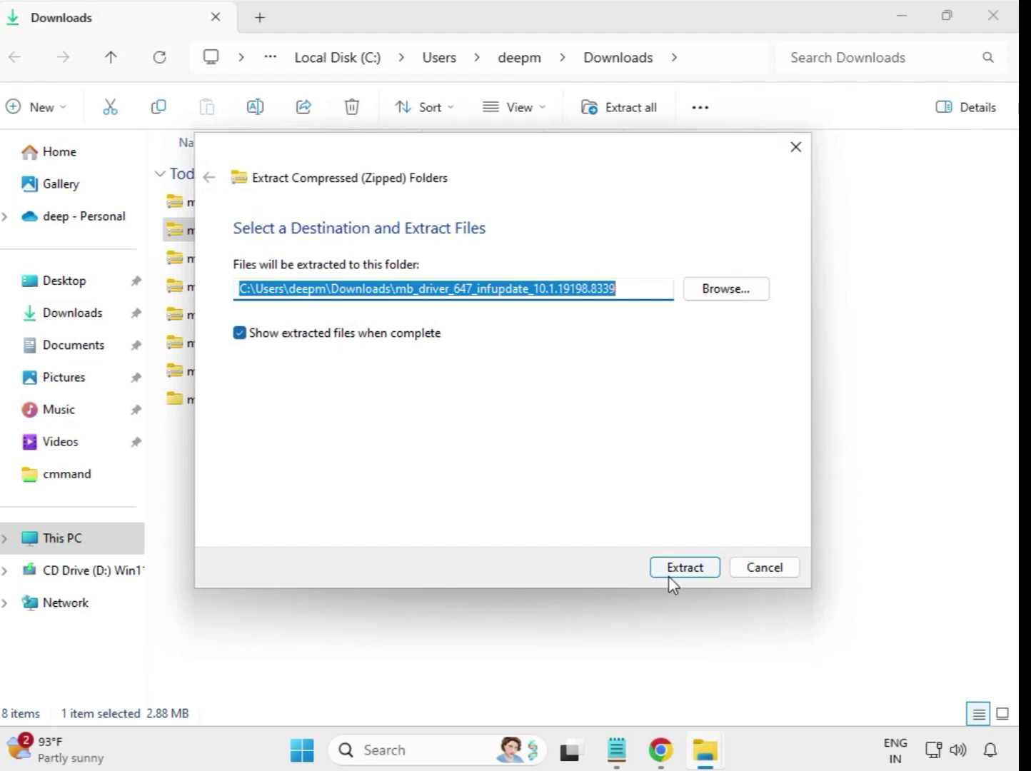
click(668, 574)
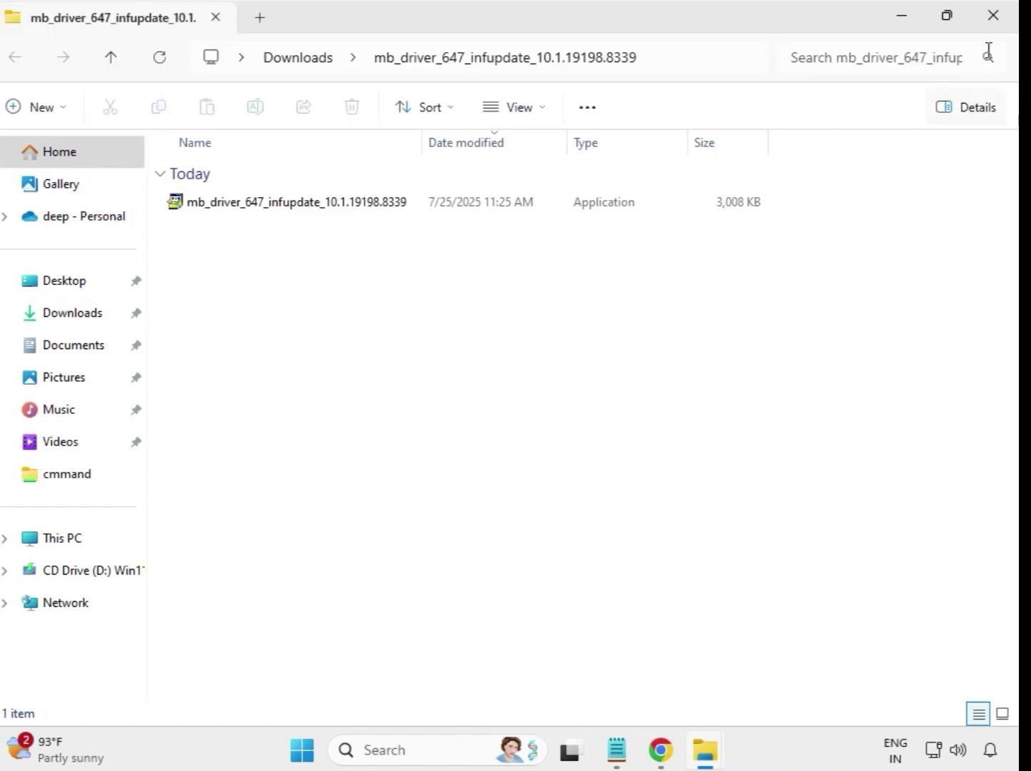
click(992, 16)
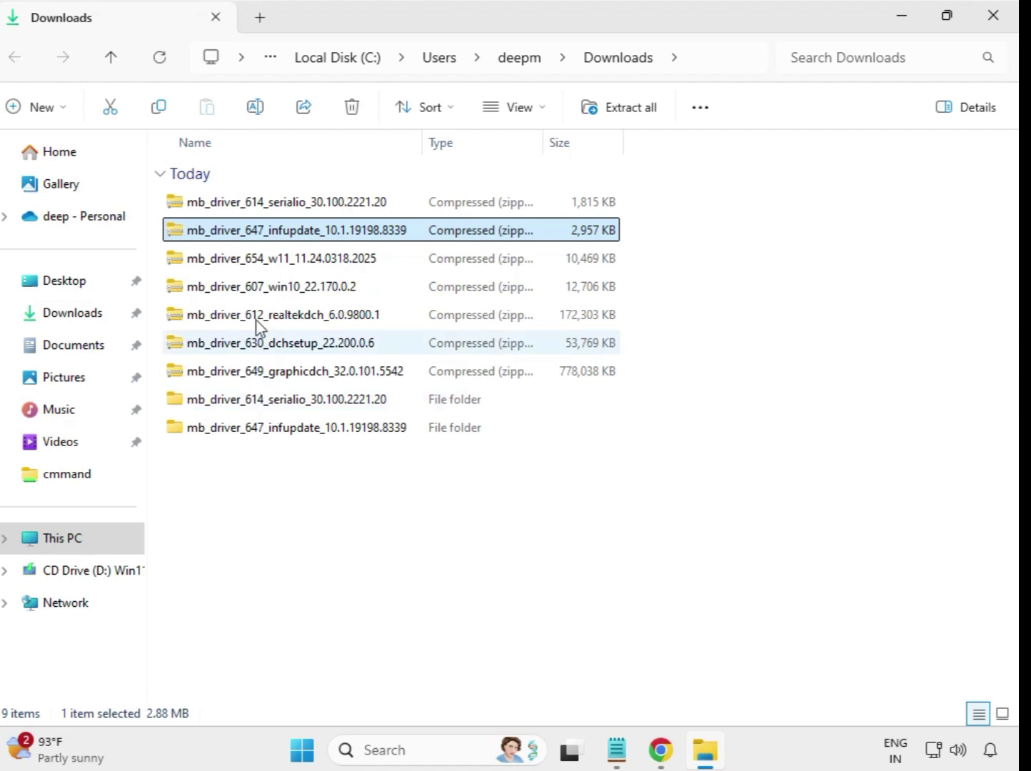
- Extract the mb_driver_654_w11_11.24.0318.2025 archive into its own folder in Downloads and close the extracted window
click(261, 262)
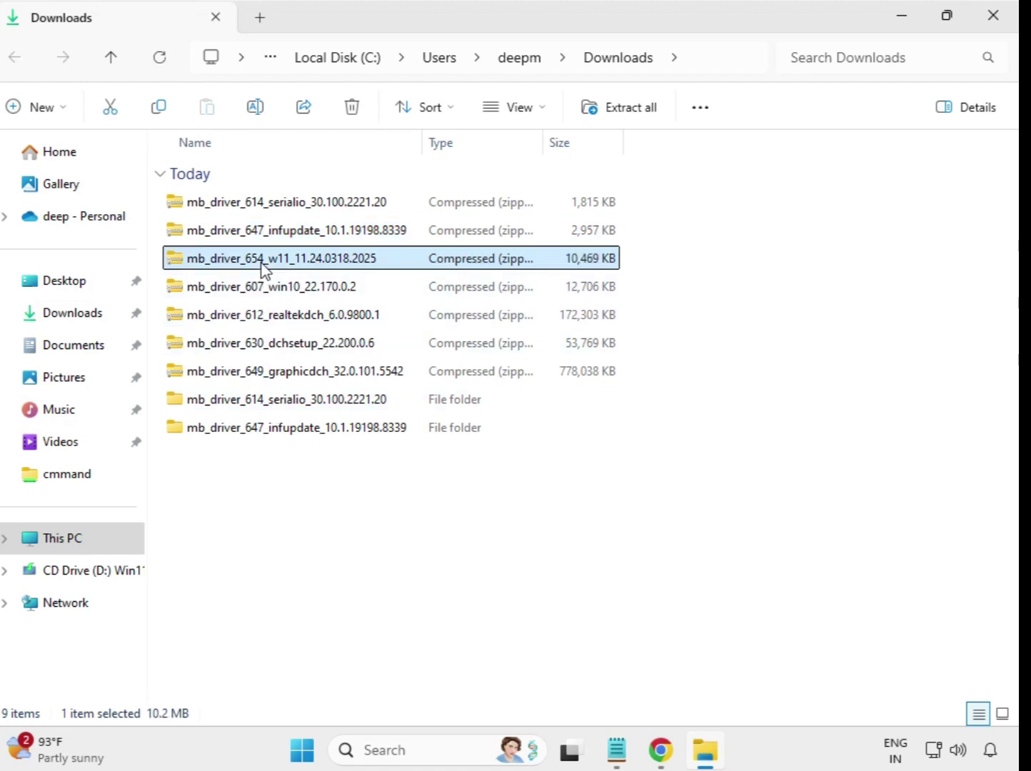
right_click(264, 270)
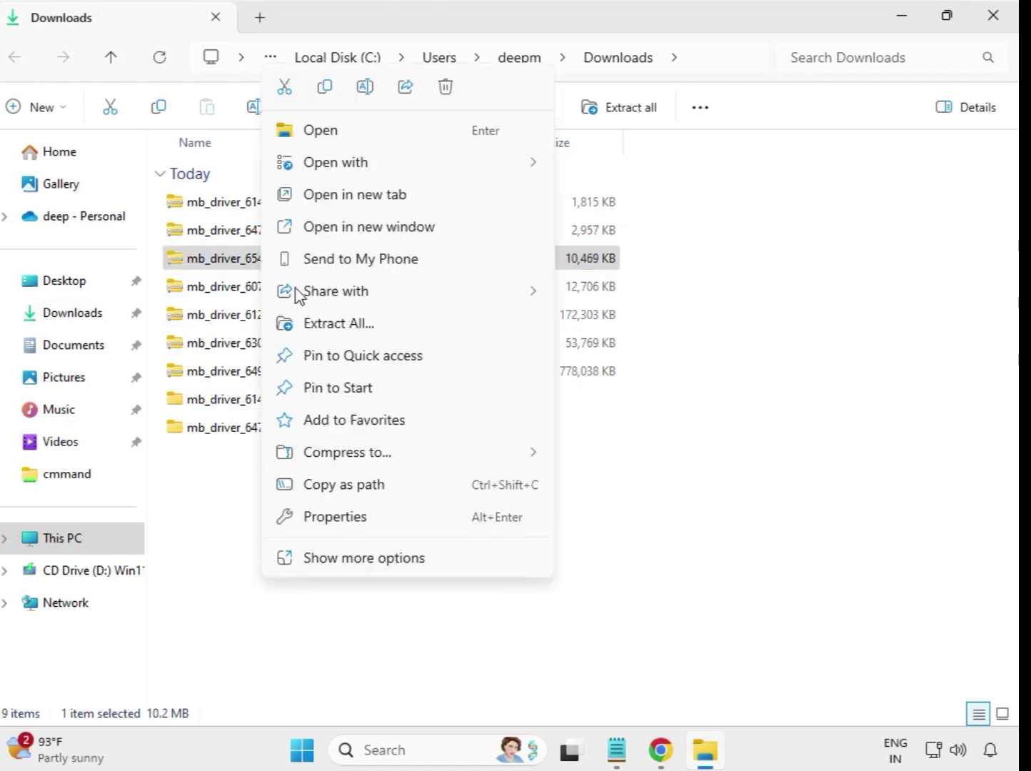
click(351, 325)
click(672, 569)
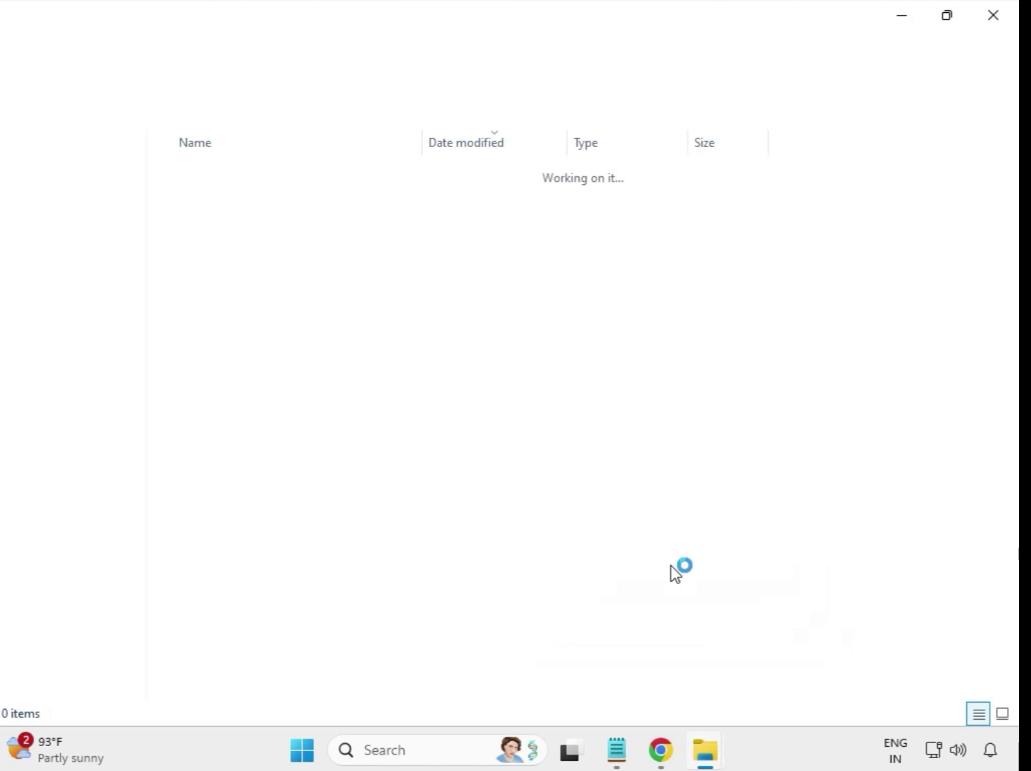
click(994, 16)
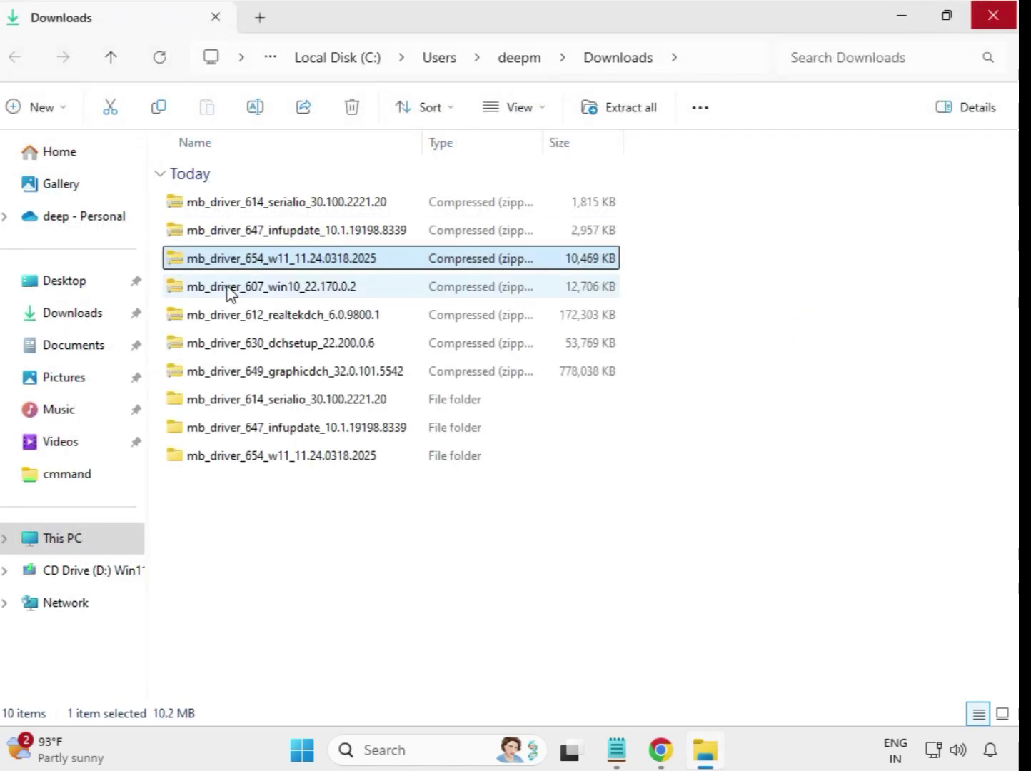
- Extract the mb_driver_607_win10_22.170.0.2 archive into its own folder in Downloads and close the extracted window
click(234, 292)
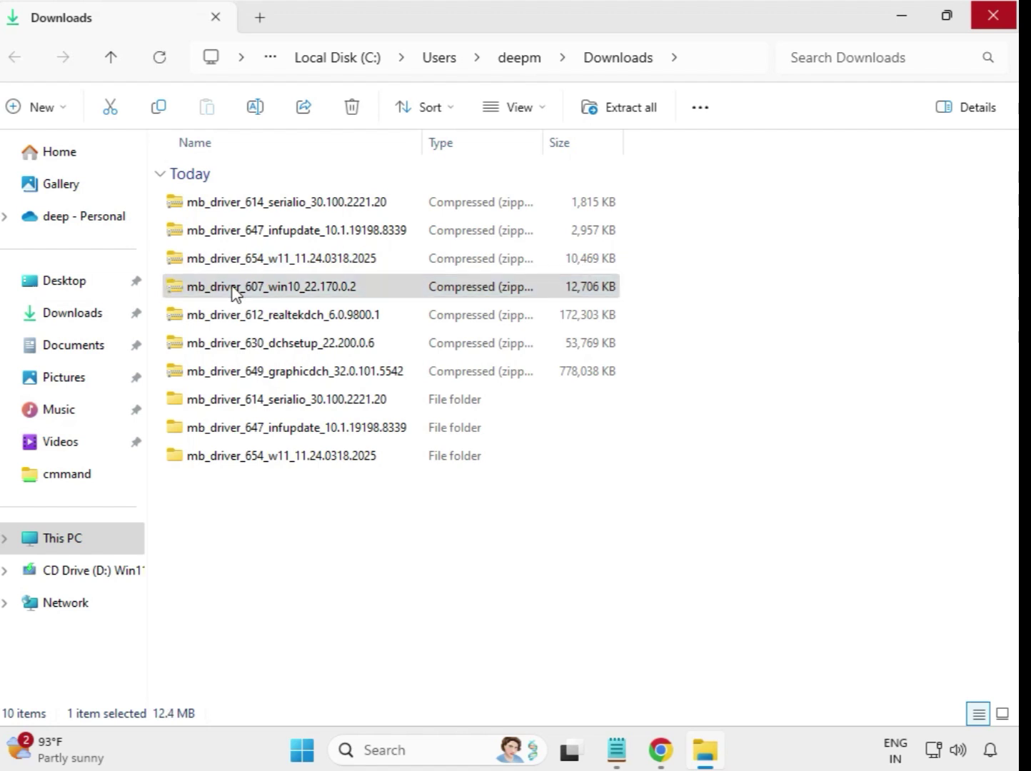
right_click(235, 293)
click(317, 323)
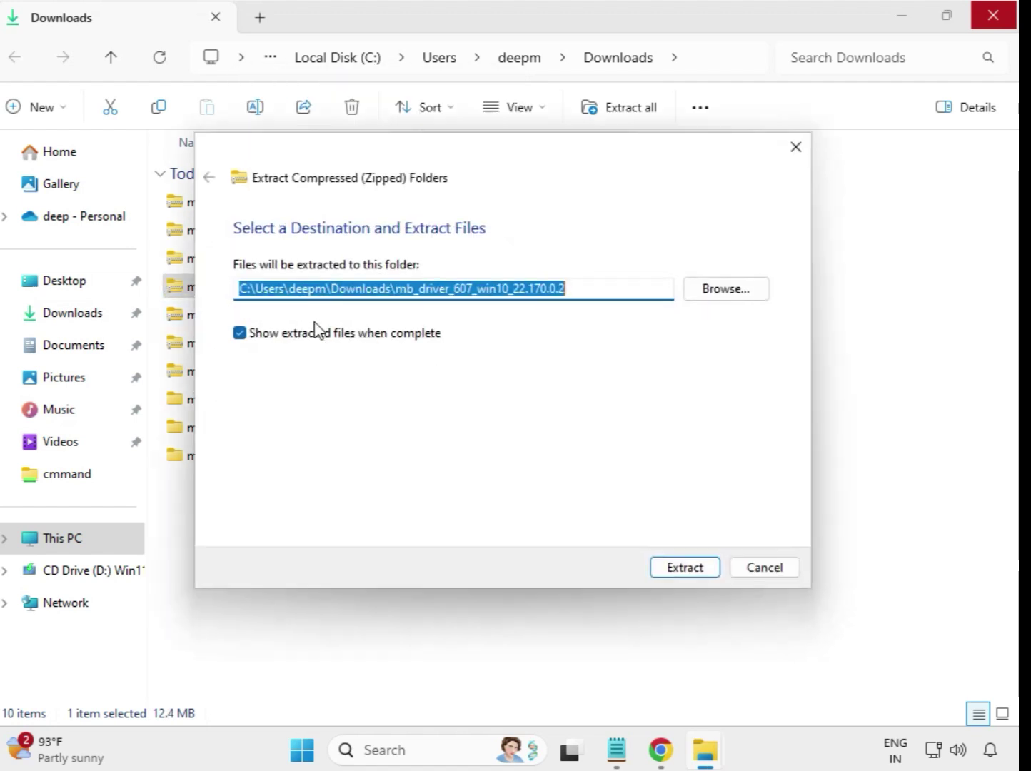
click(685, 568)
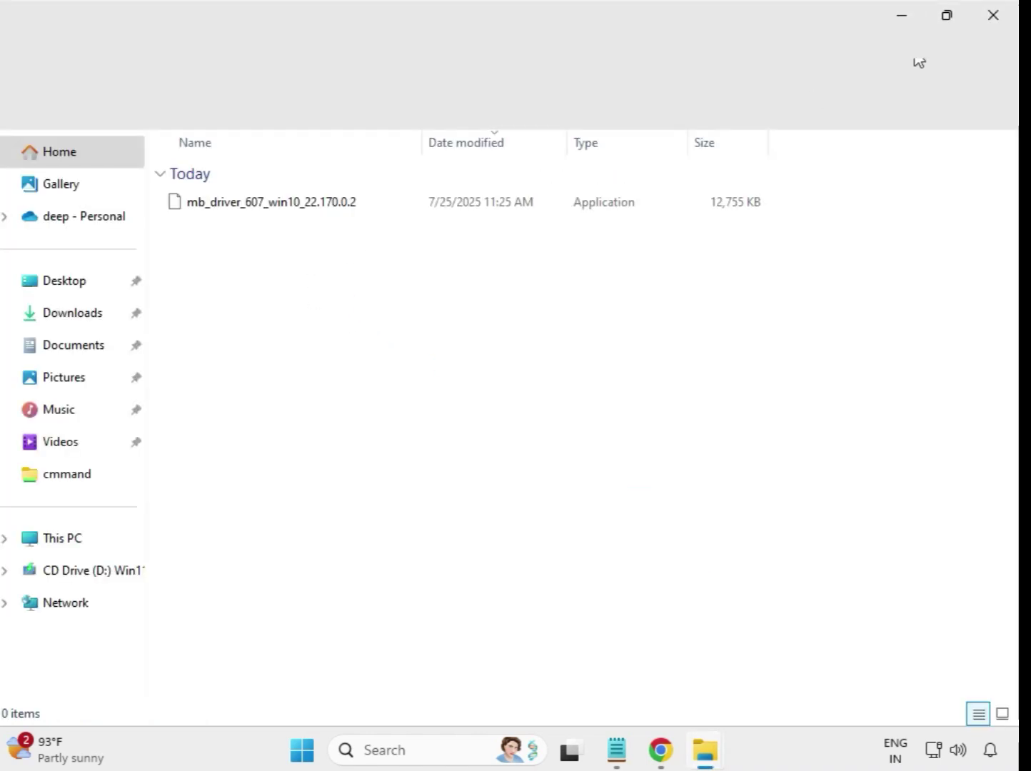
click(994, 15)
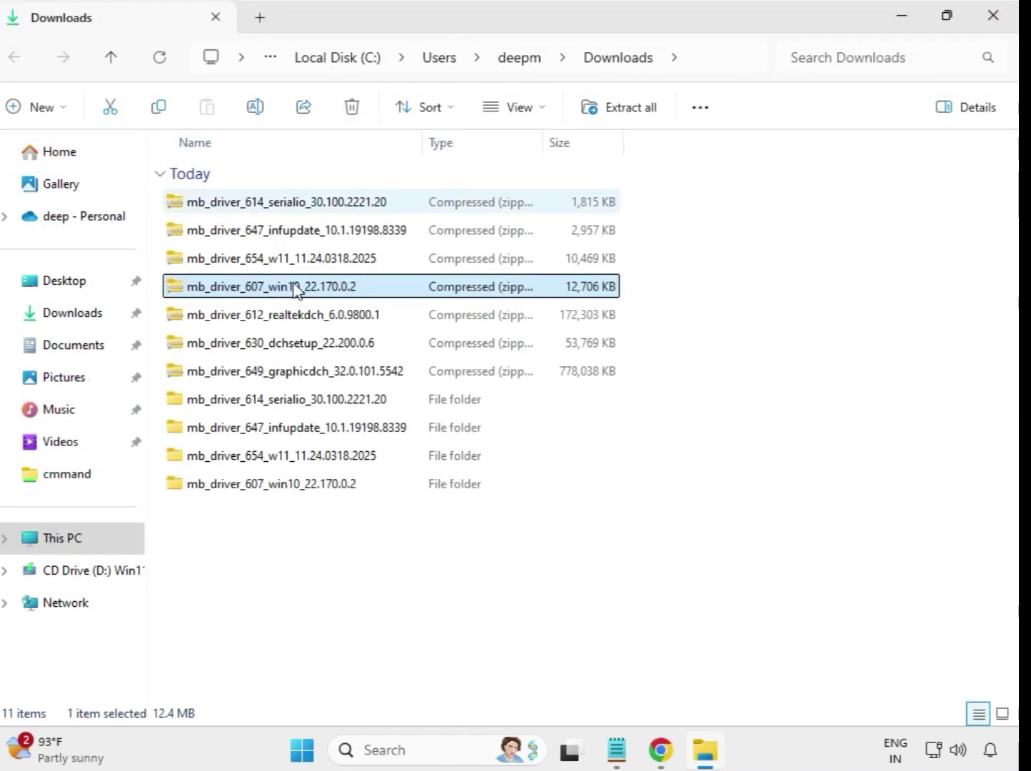
- Extract the mb_driver_612_realtekdch_6.0.9800.1 archive into its own folder in Downloads and close the extracted window
click(293, 326)
right_click(291, 323)
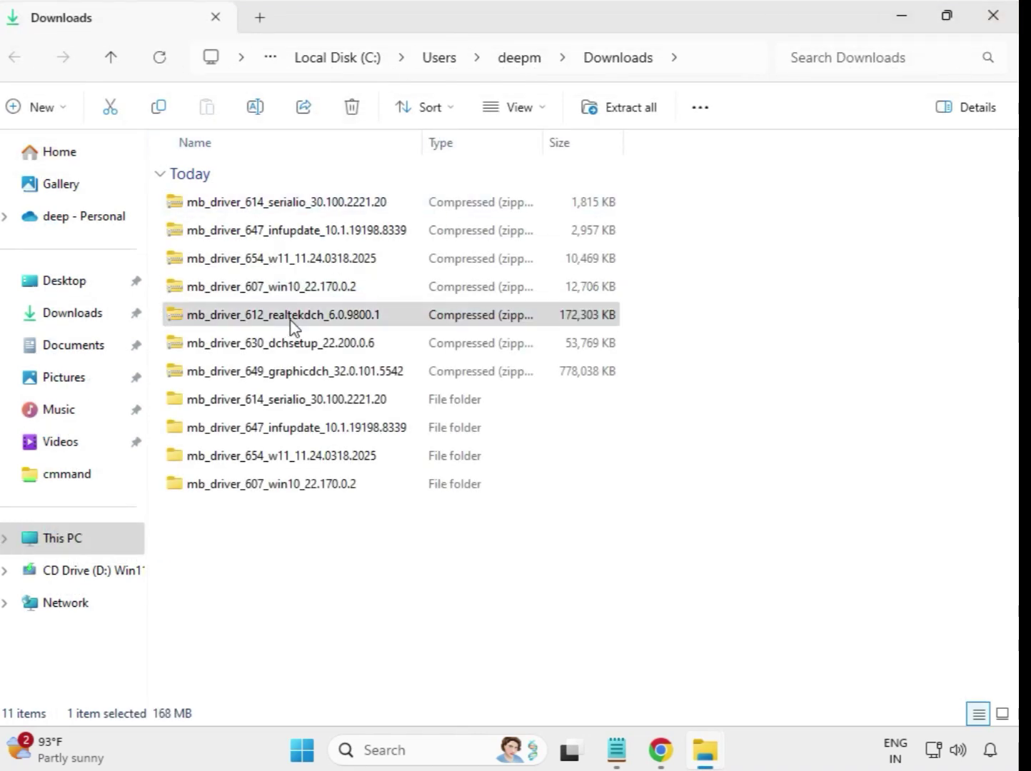
click(401, 329)
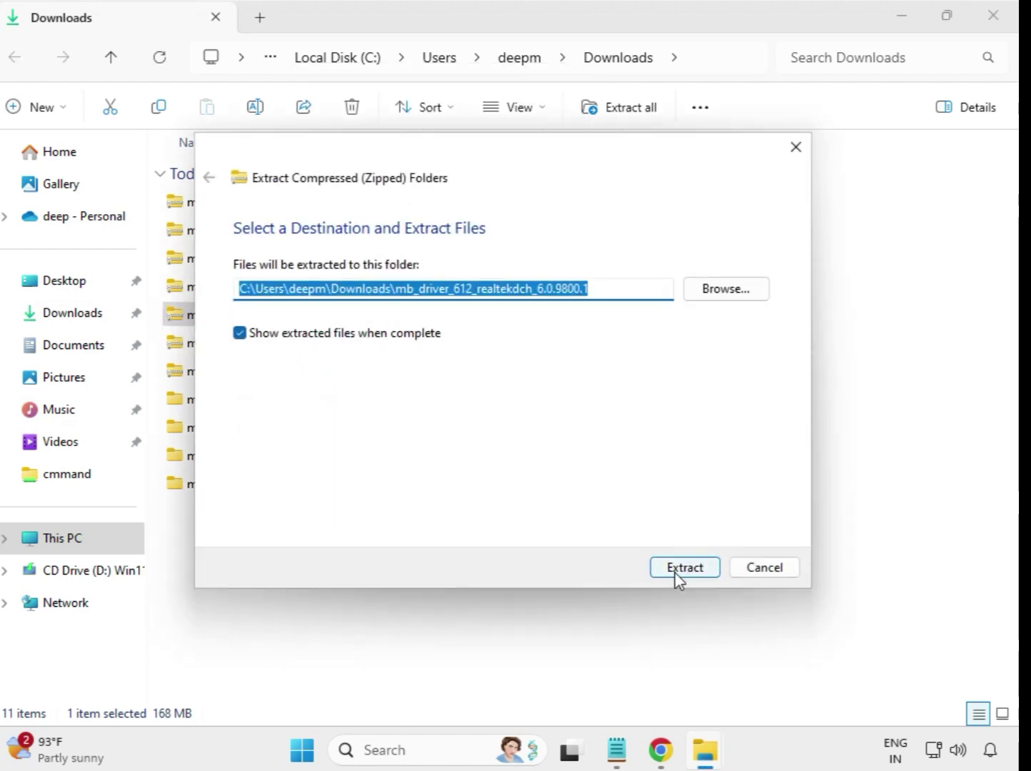
click(678, 570)
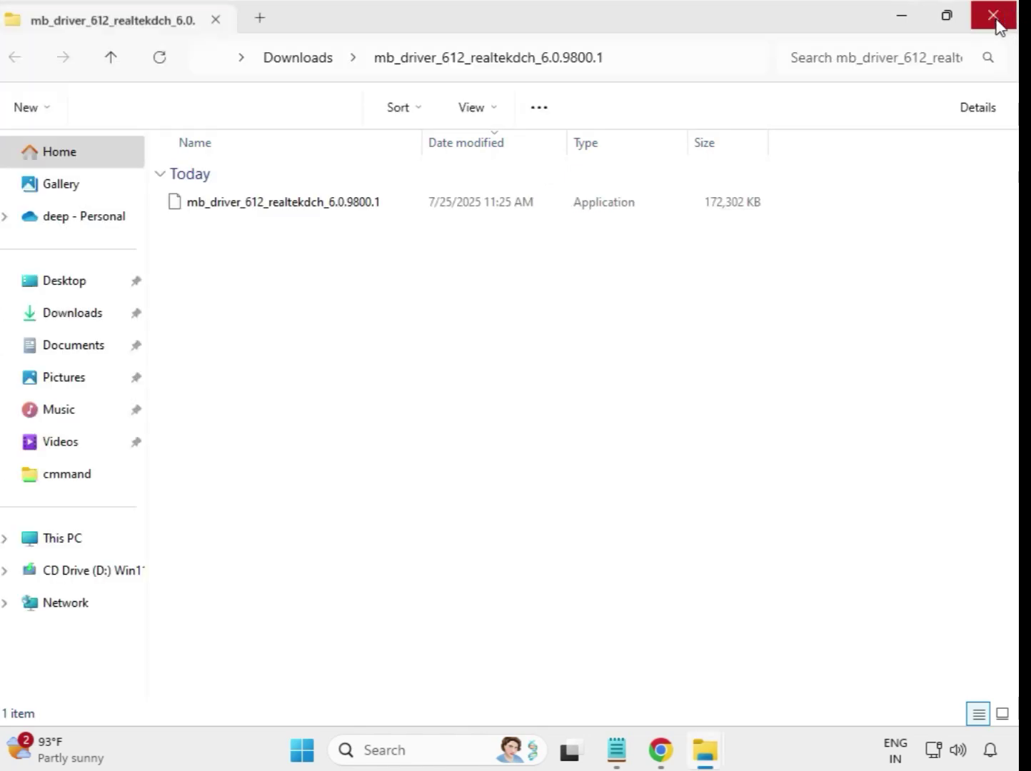
click(996, 20)
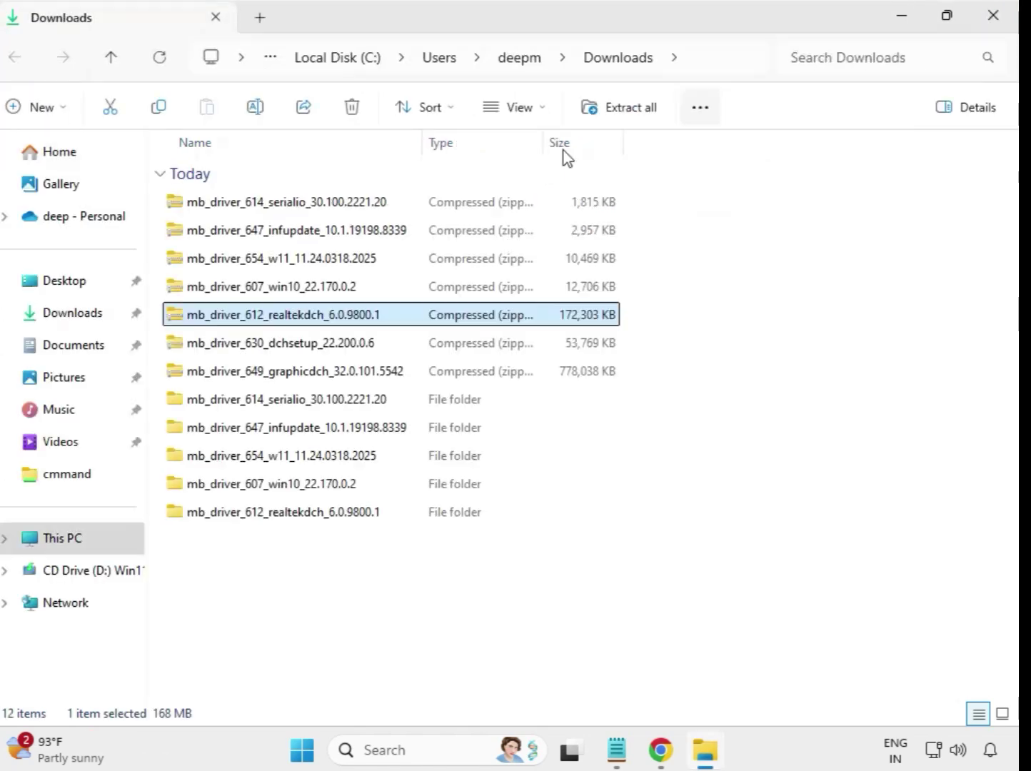
- Extract the mb_driver_630_dchsetup_22.200.0.6 archive into its own folder in Downloads and close the extracted window
click(285, 348)
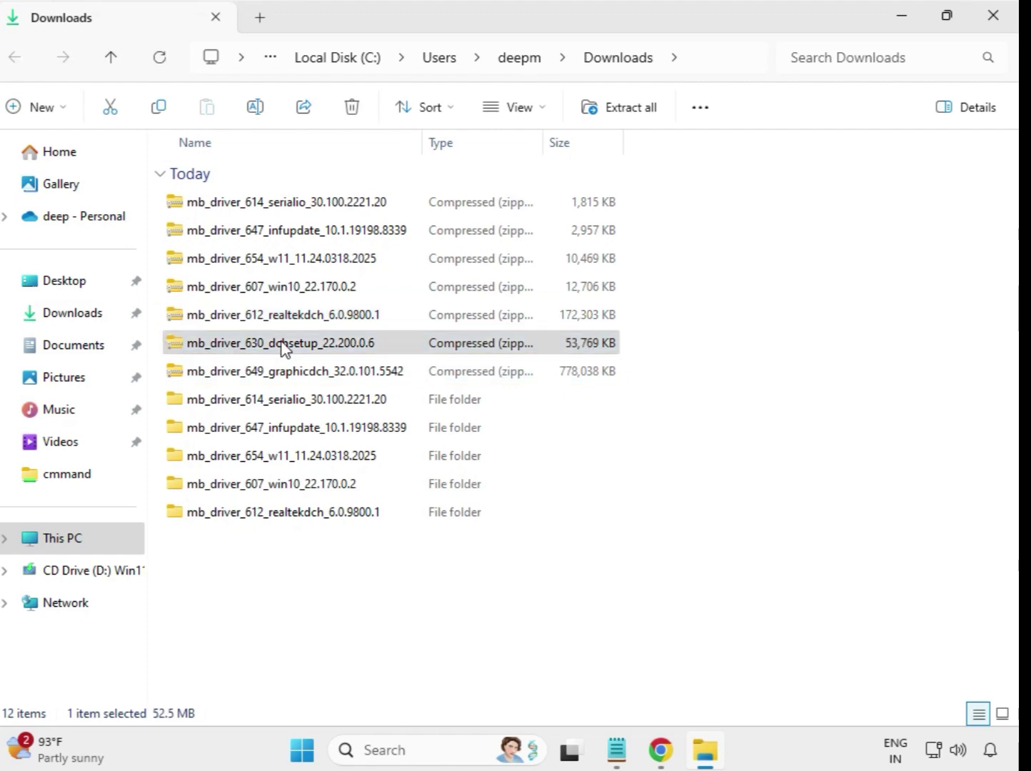
right_click(283, 343)
click(356, 337)
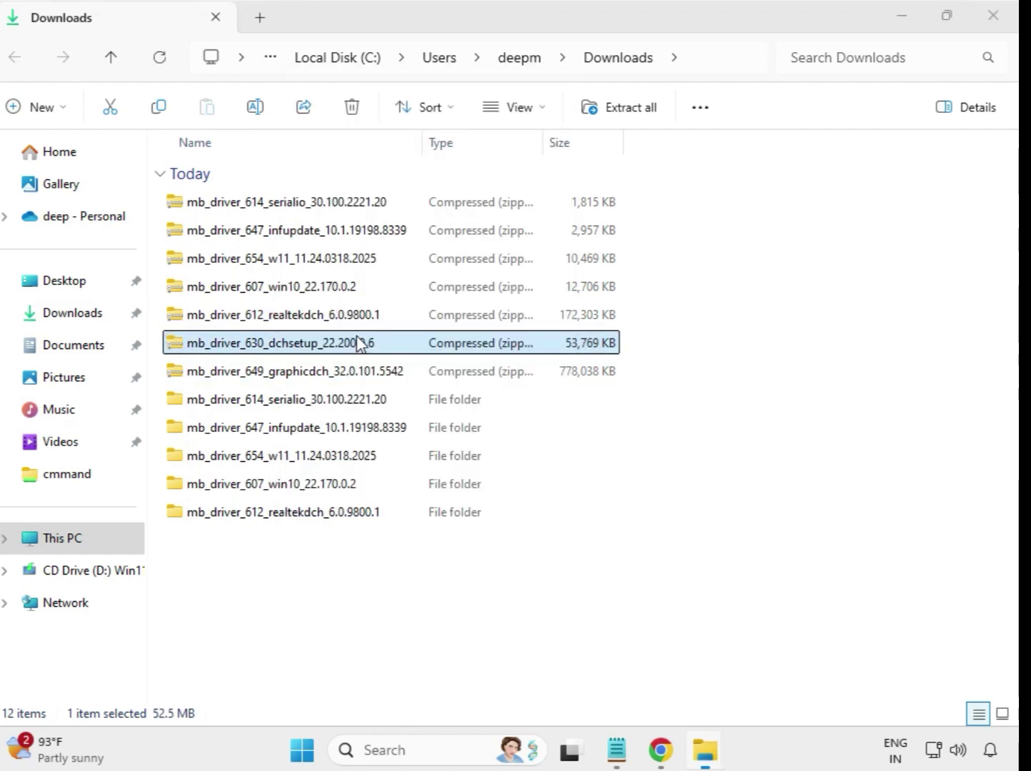
click(680, 568)
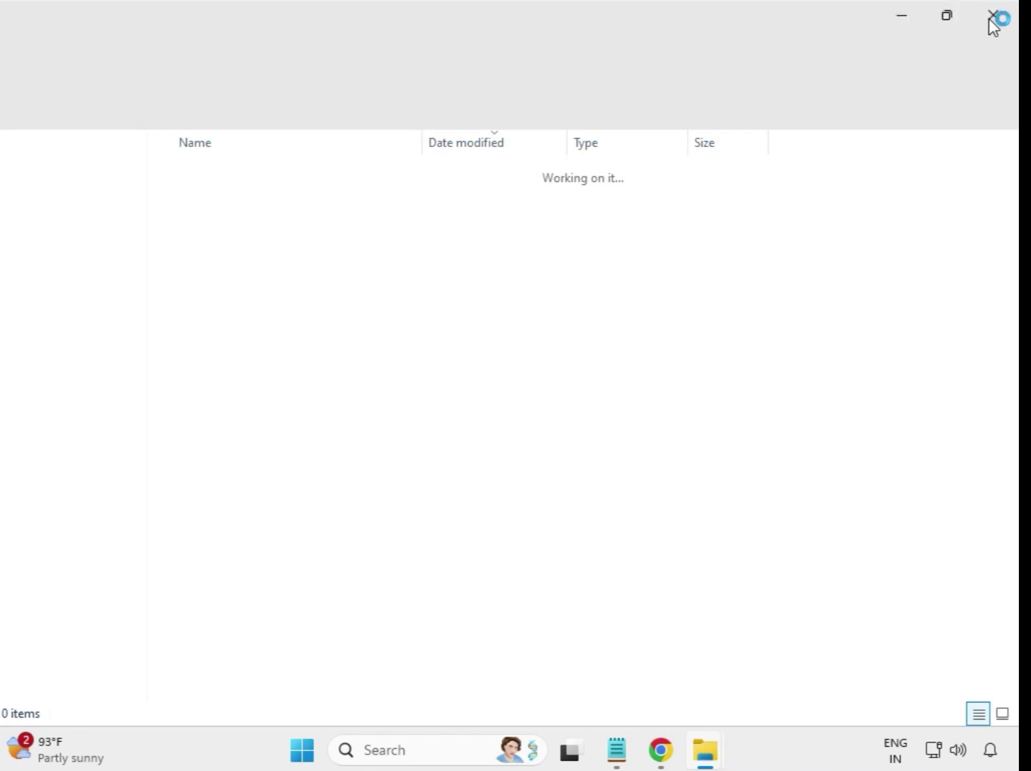
click(993, 16)
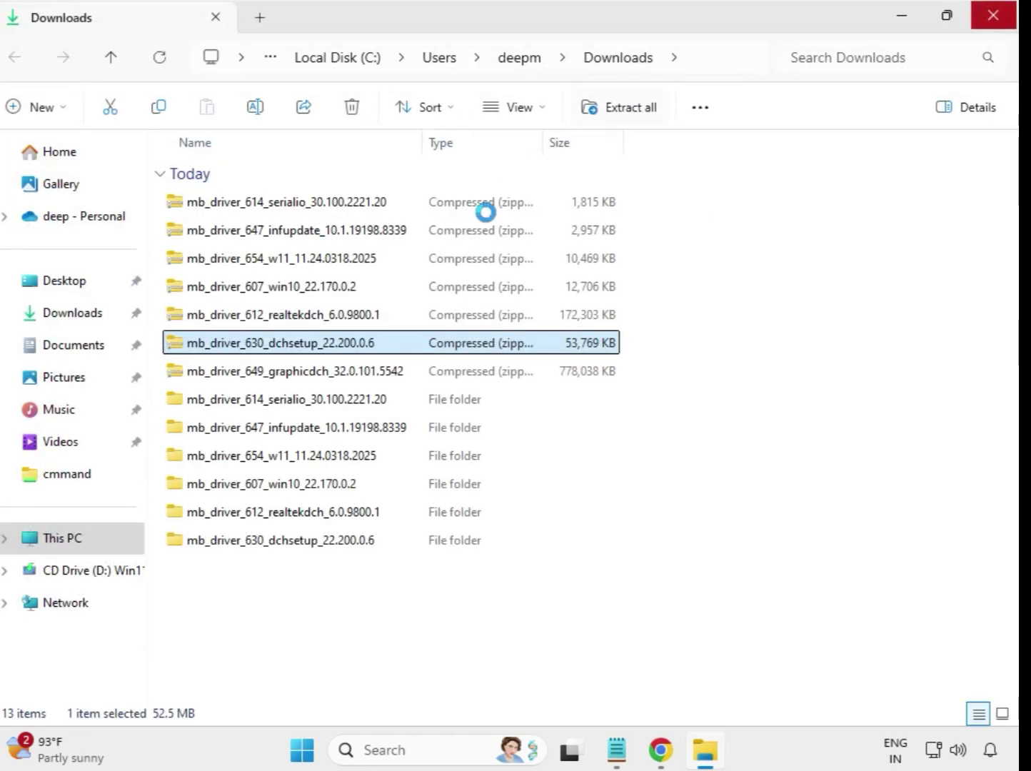
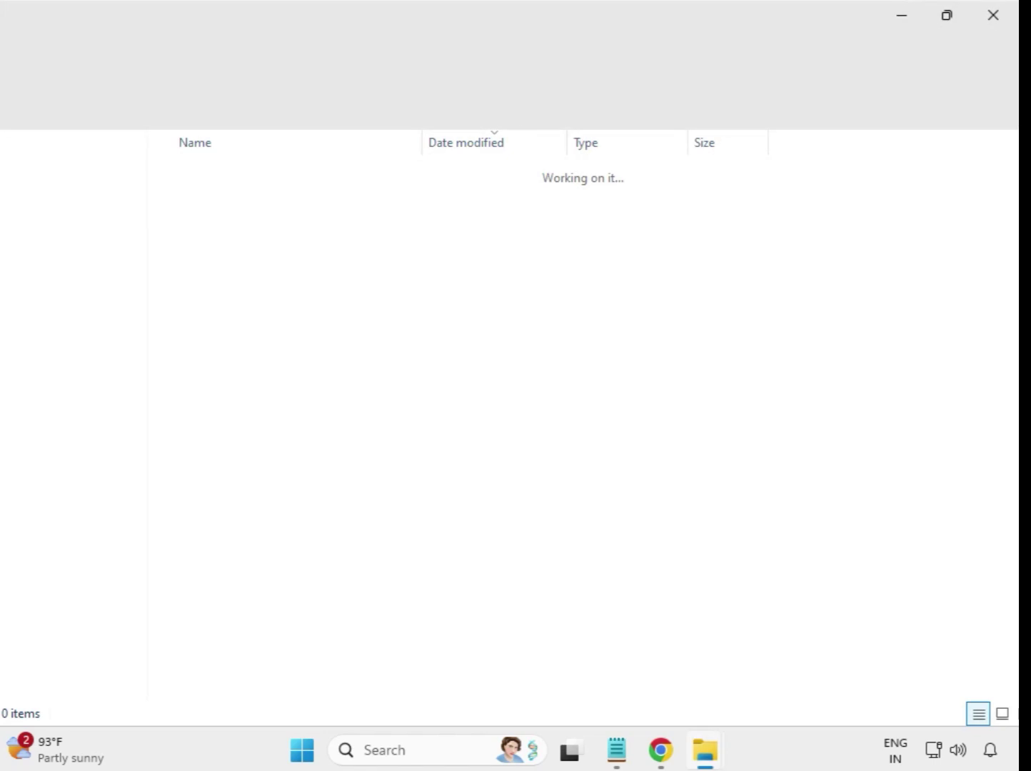
- Close the extracted graphics driver window and refresh the Downloads folder, highlighting the seven extracted driver folders briefly
click(995, 16)
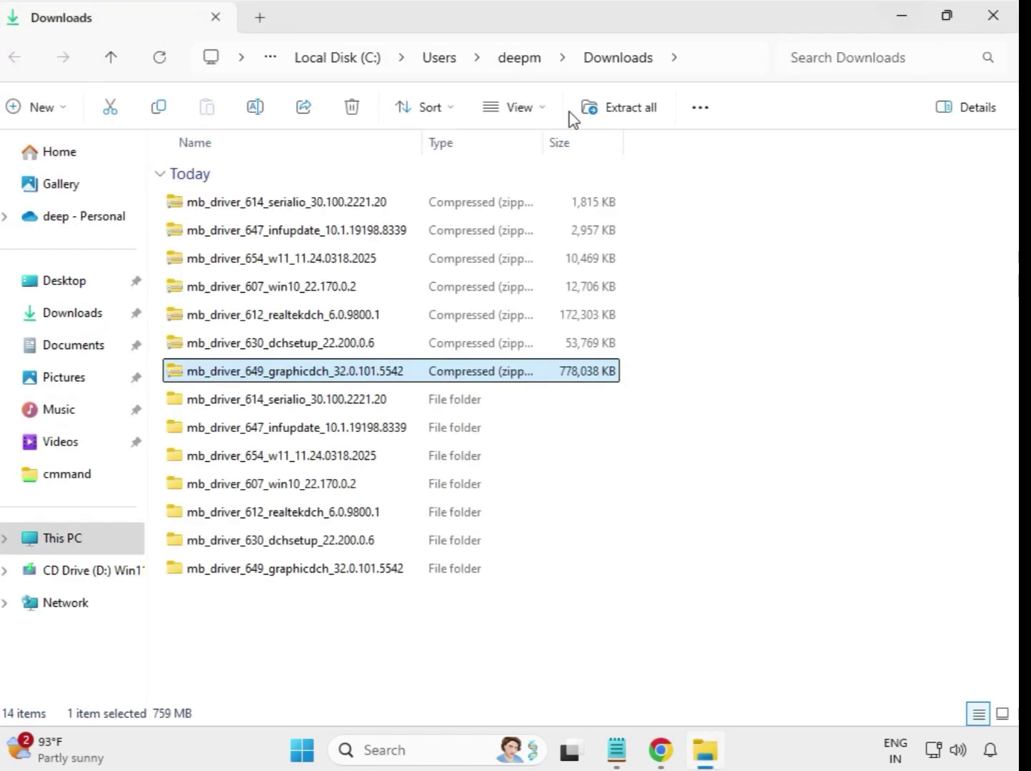
click(676, 600)
right_click(380, 615)
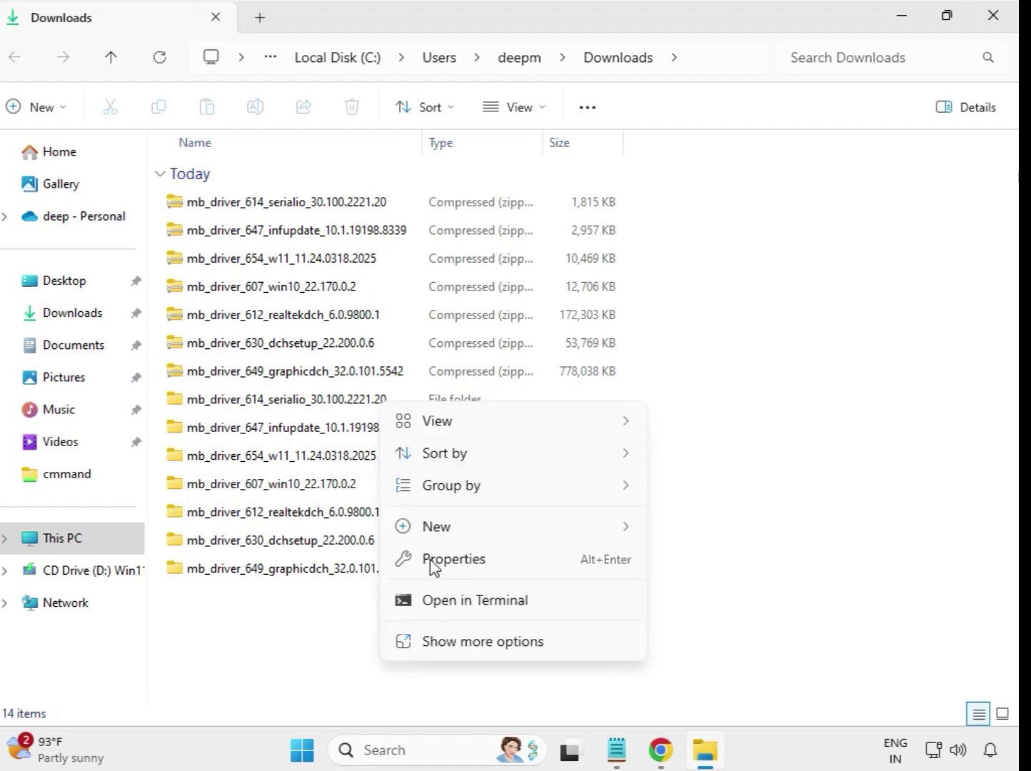
click(491, 639)
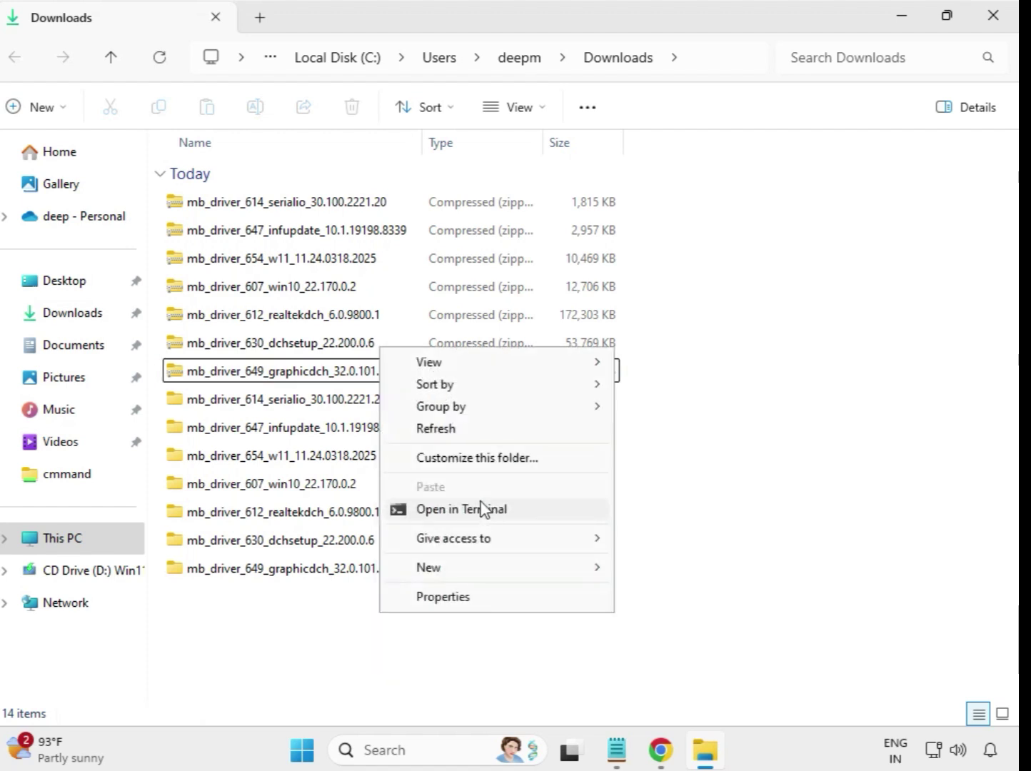
click(443, 429)
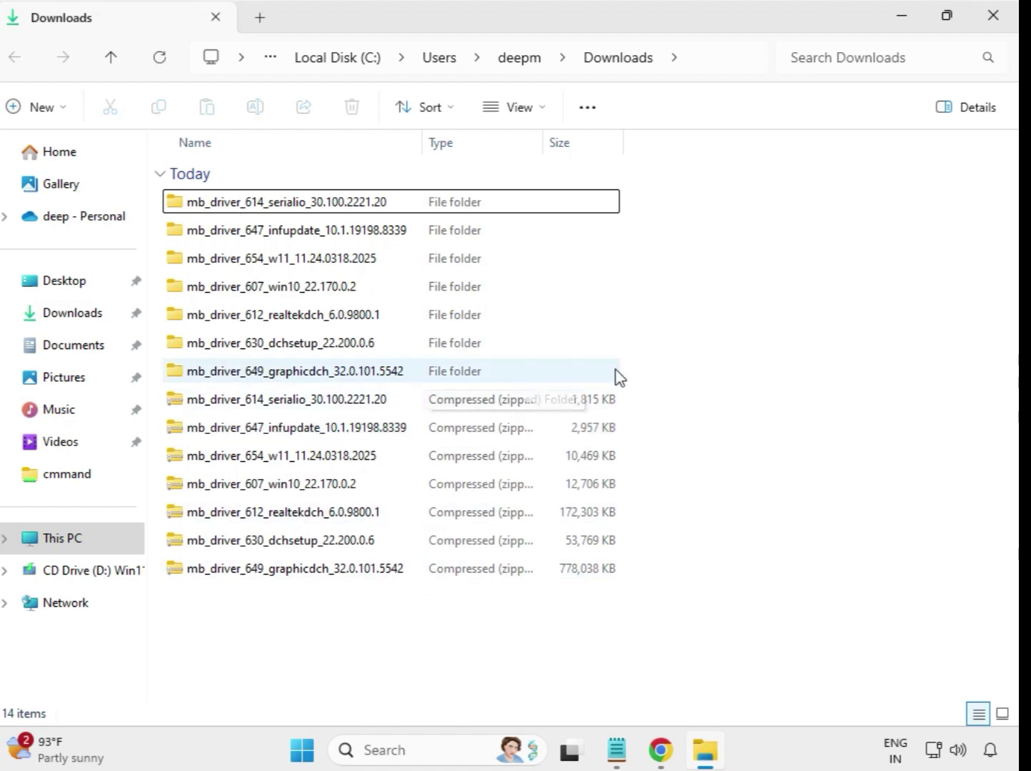
drag(629, 369, 391, 194)
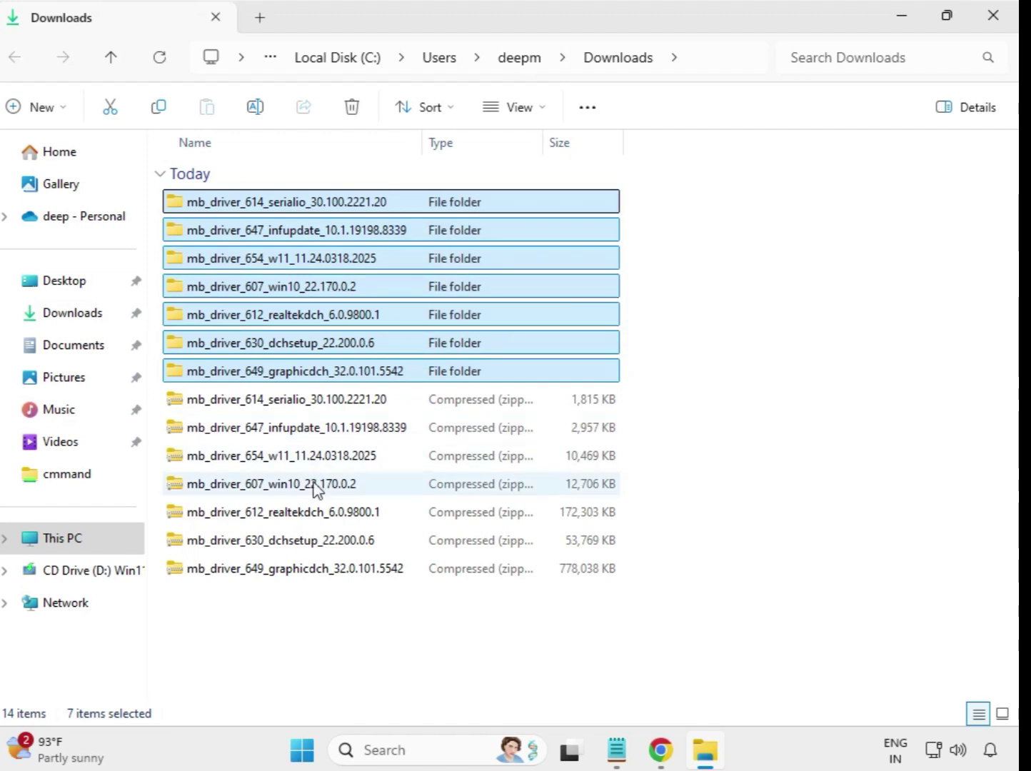
click(667, 248)
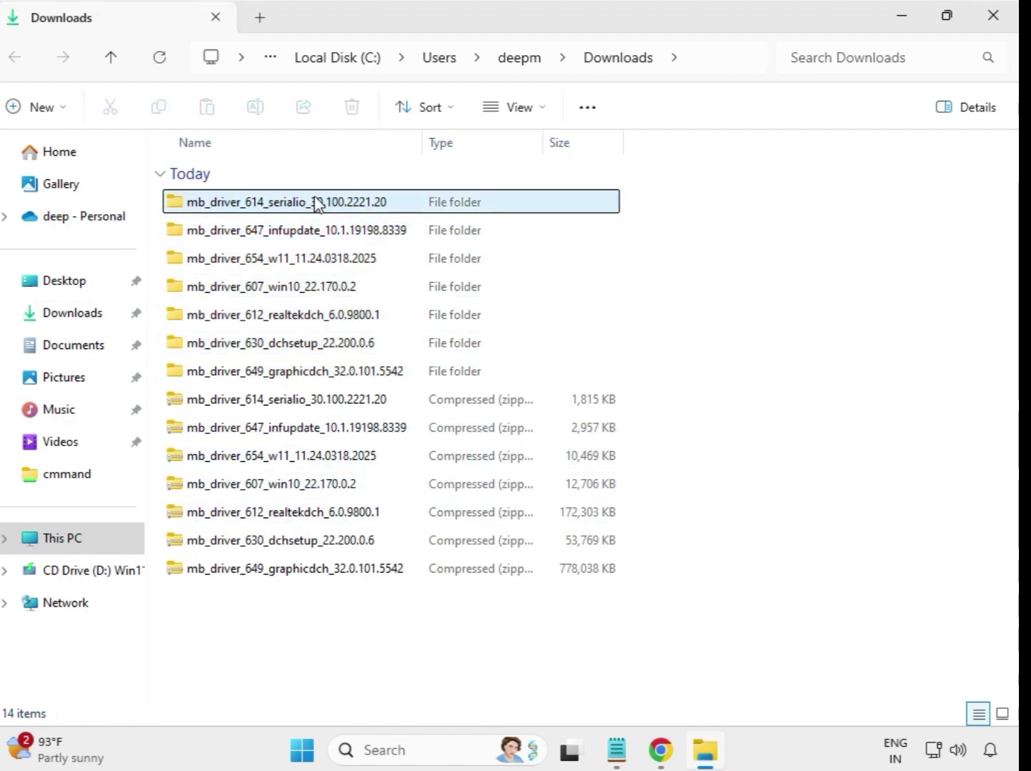
- Run the mb_driver_614_serialio_30.100.2221.20 application from its extracted folder as administrator, allow its changes, and answer that the program worked correctly
double_click(288, 204)
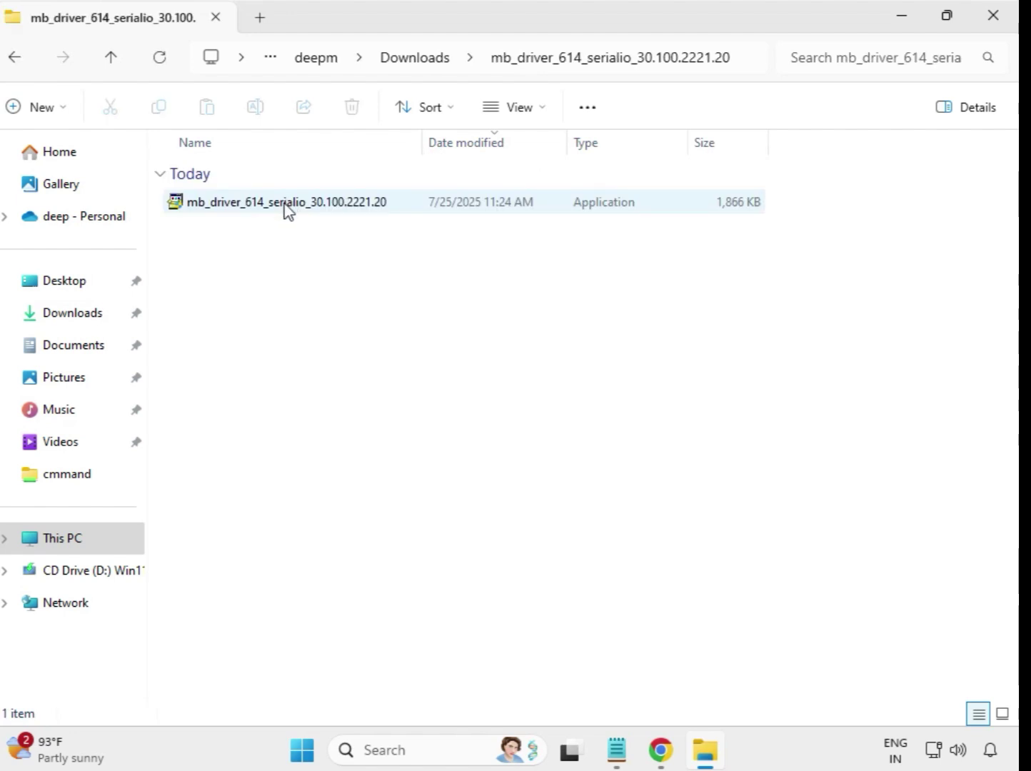
click(275, 206)
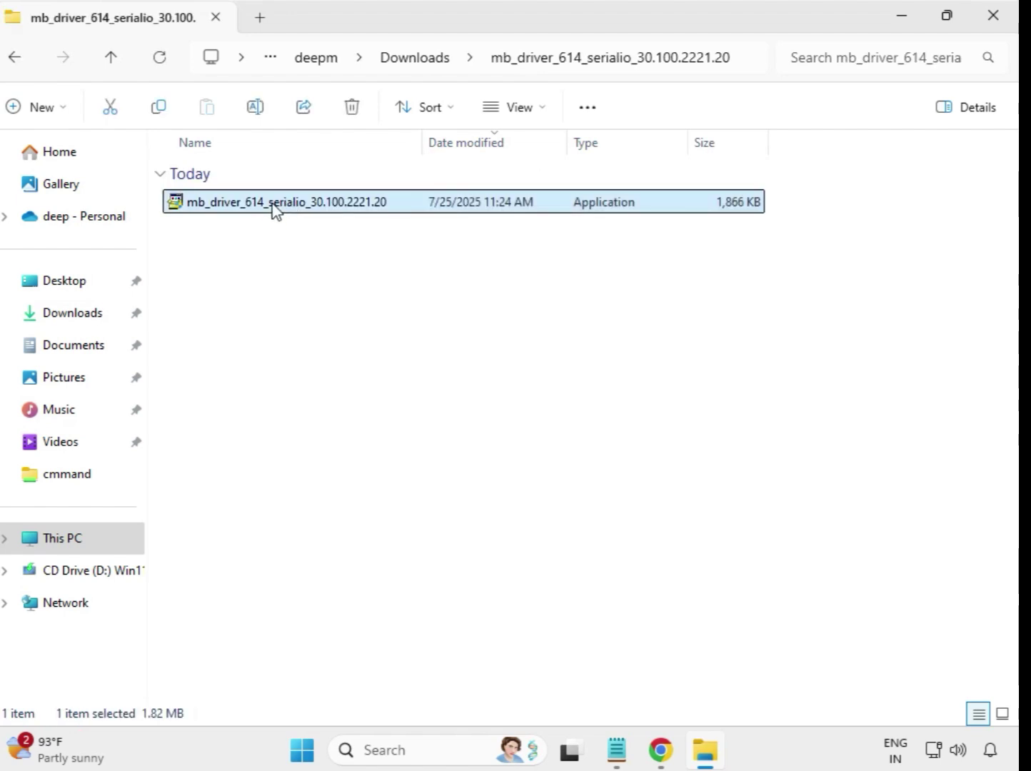
right_click(274, 208)
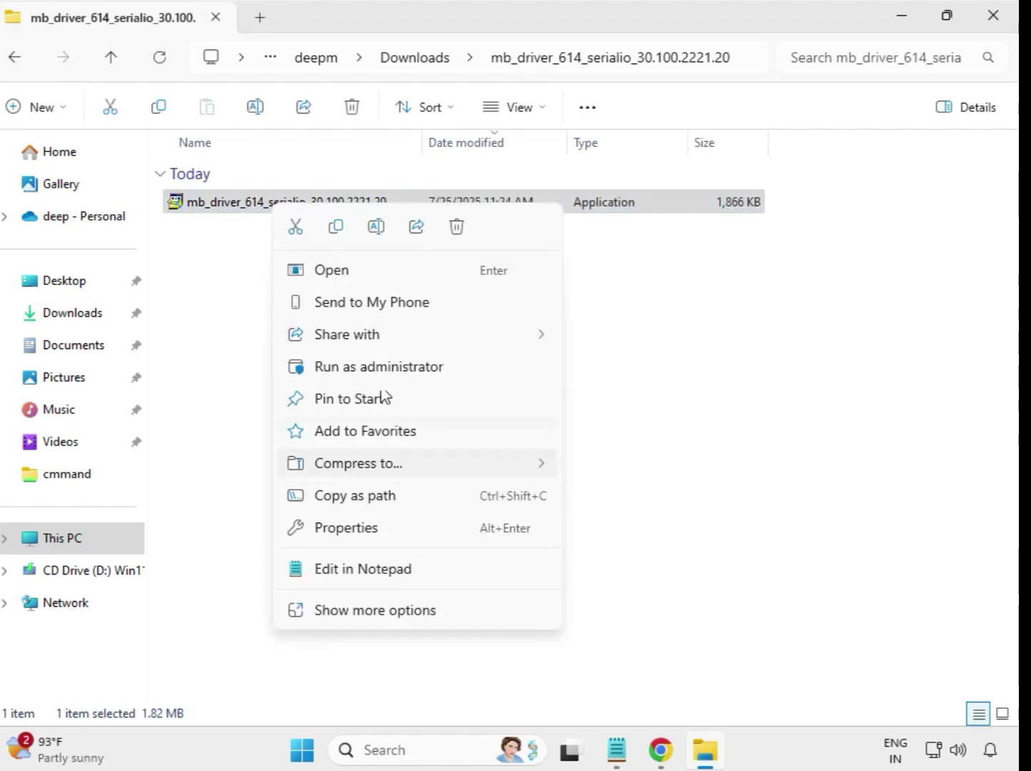
click(365, 367)
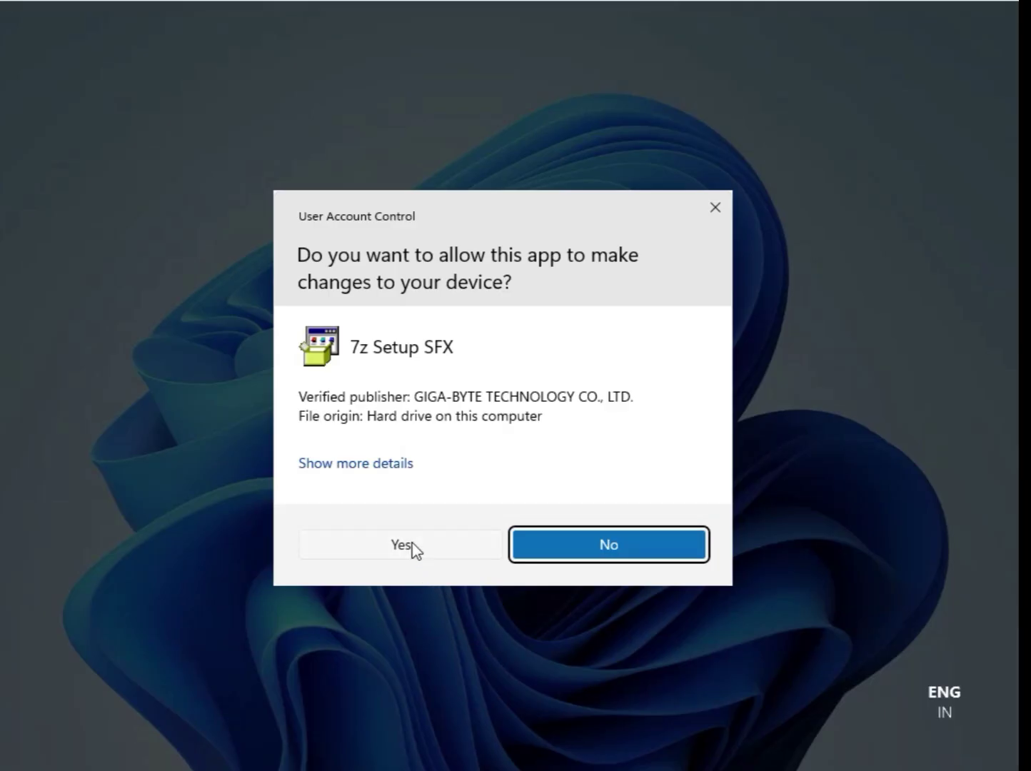
click(404, 544)
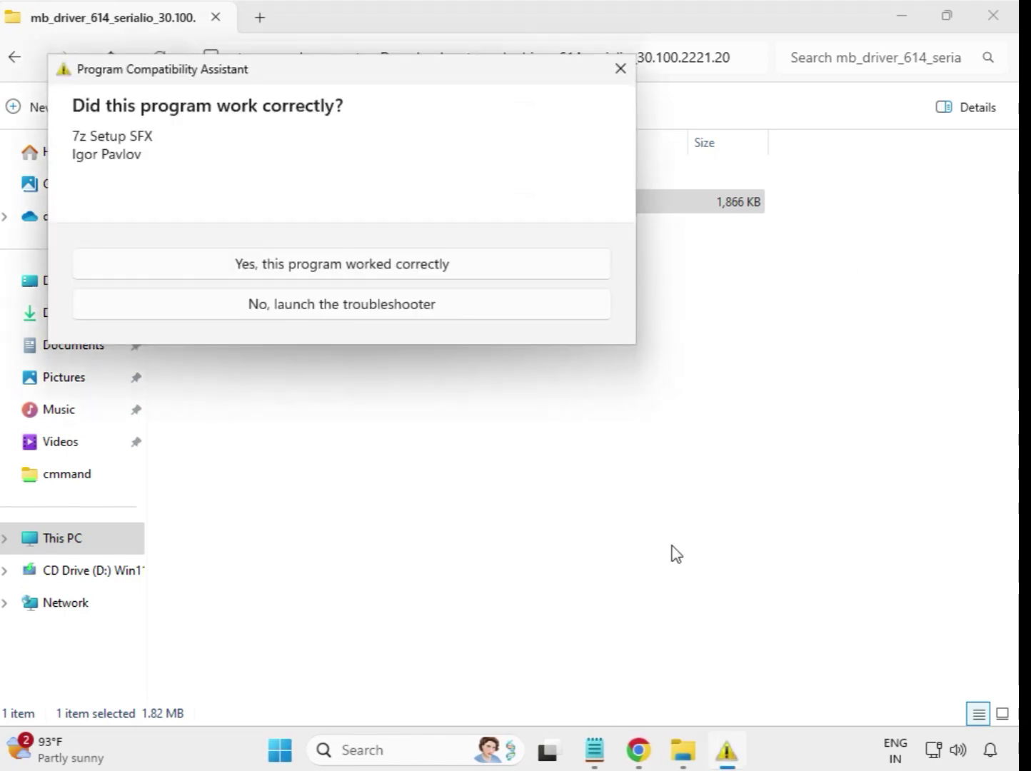
click(493, 265)
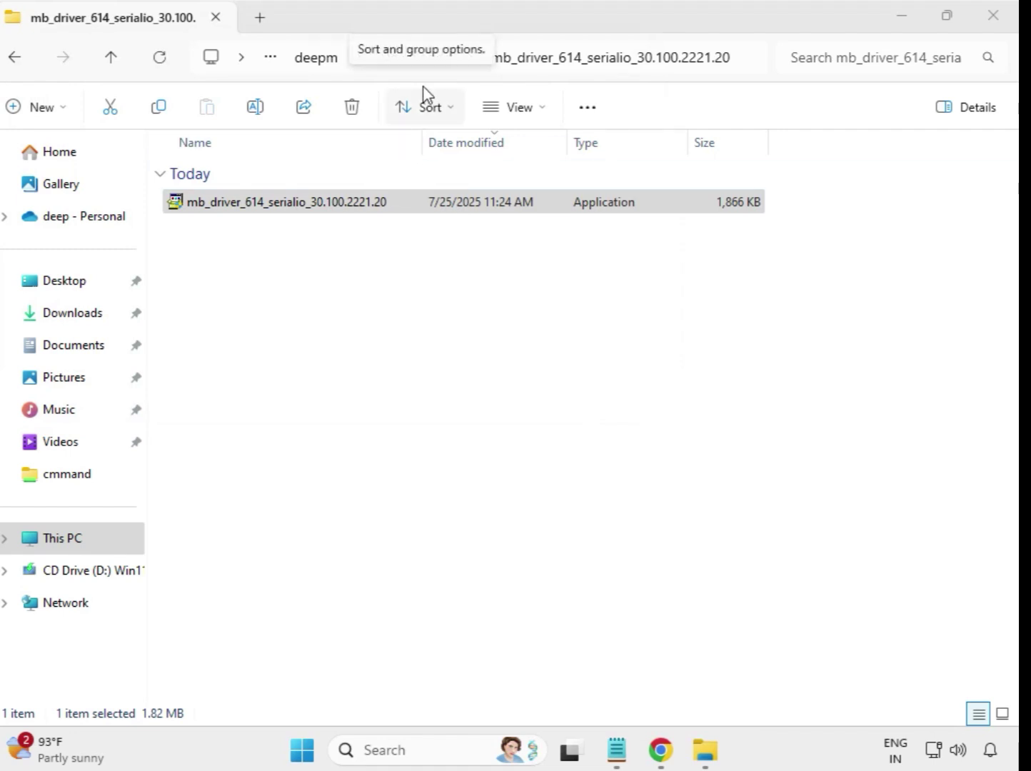
click(423, 207)
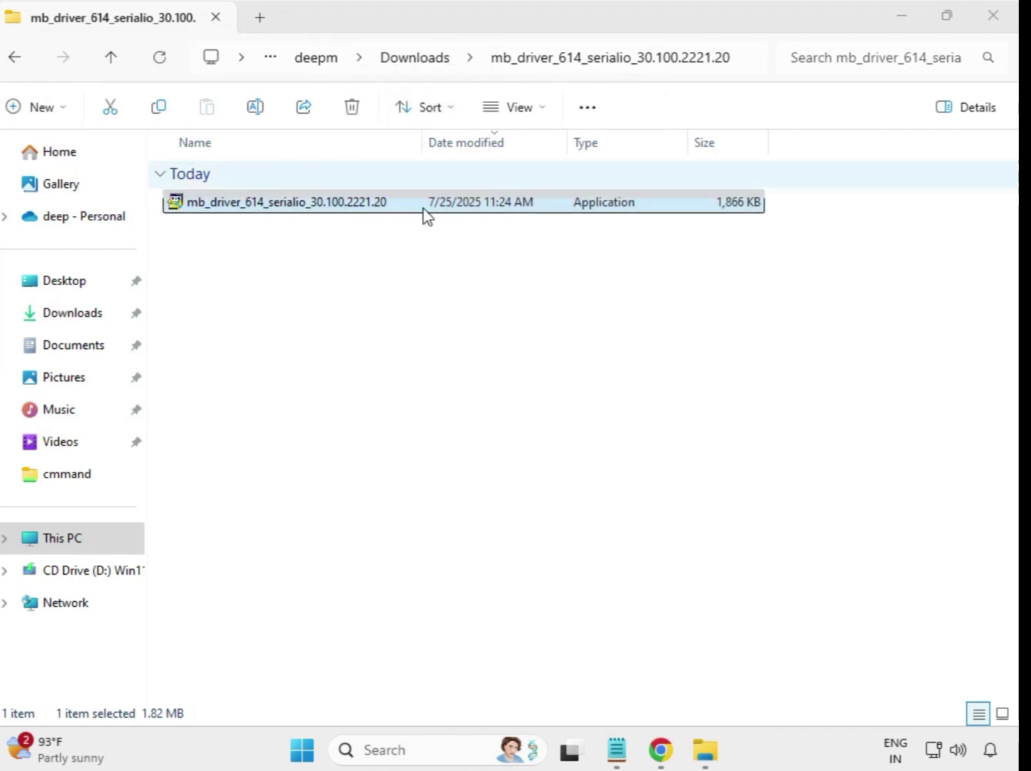
- Return to Downloads, run the mb_driver_647_infupdate_10.1.19198.8339 application from its extracted folder as administrator, and allow its changes
click(20, 65)
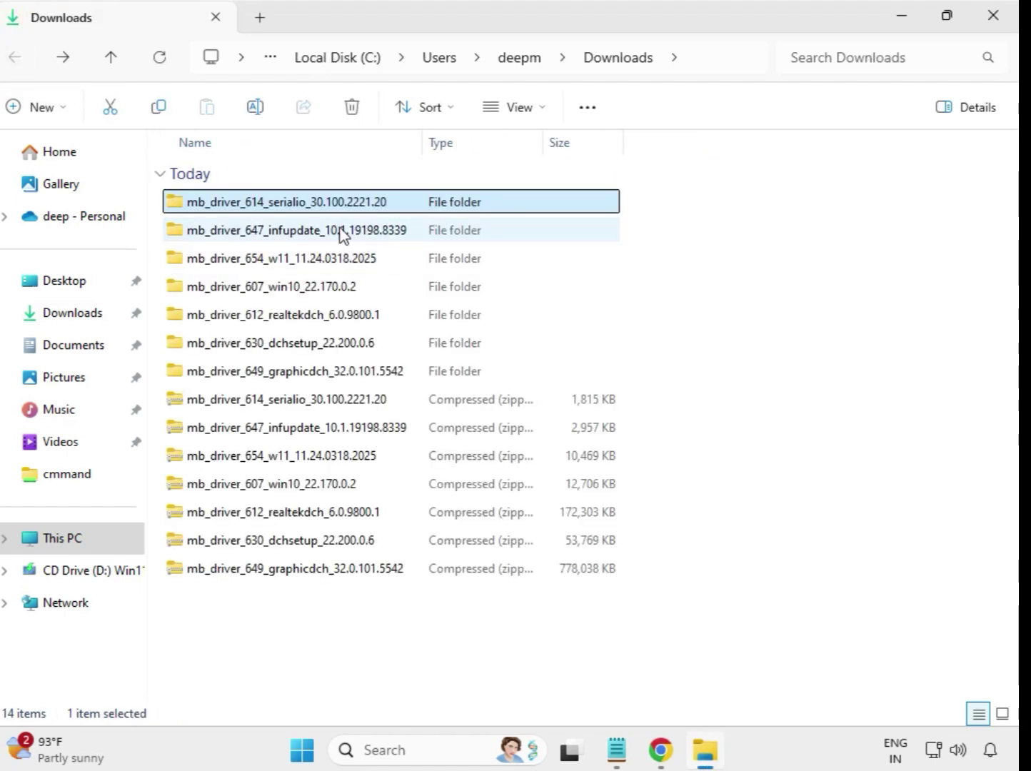
double_click(342, 234)
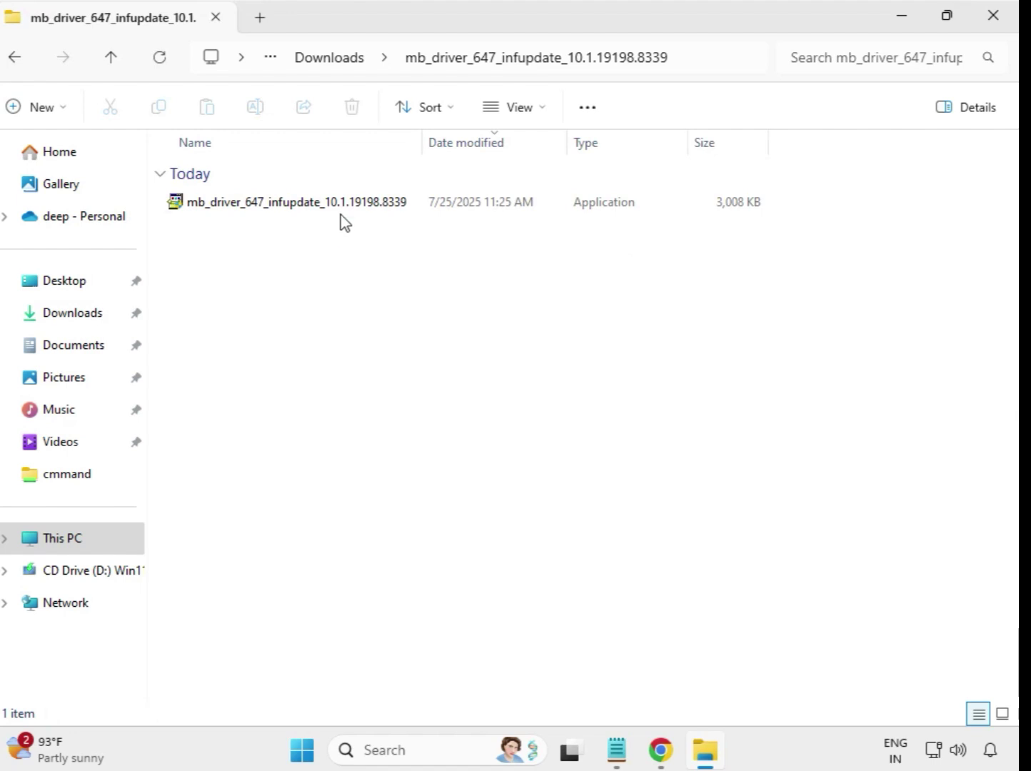
click(345, 210)
right_click(345, 211)
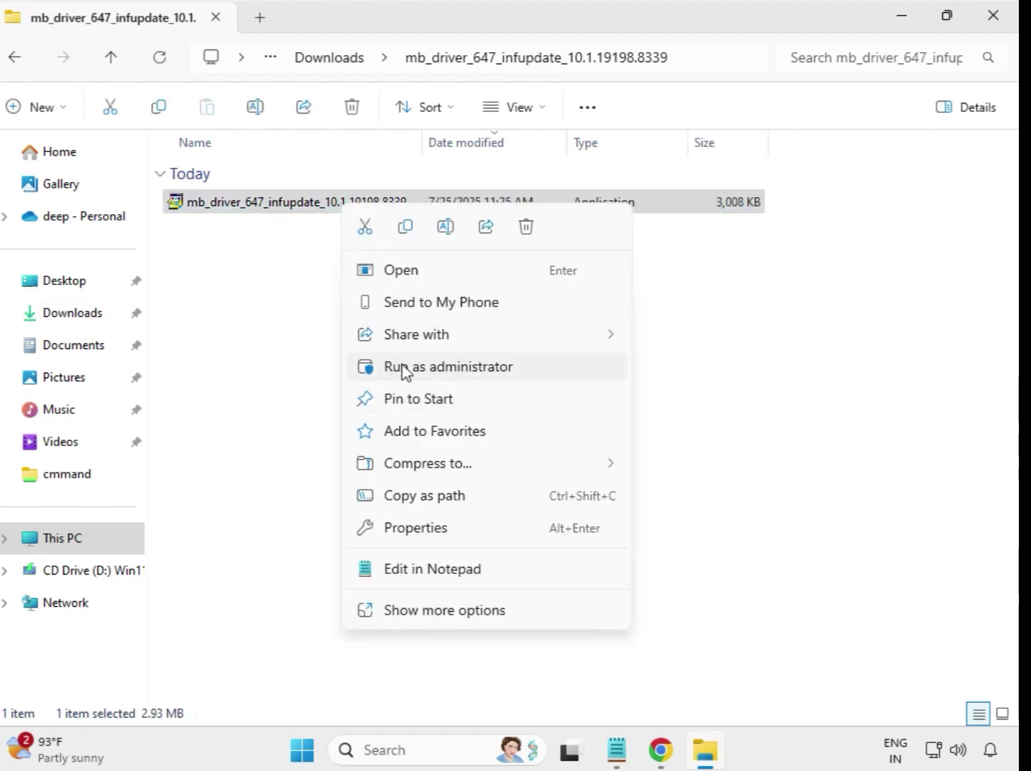
click(461, 368)
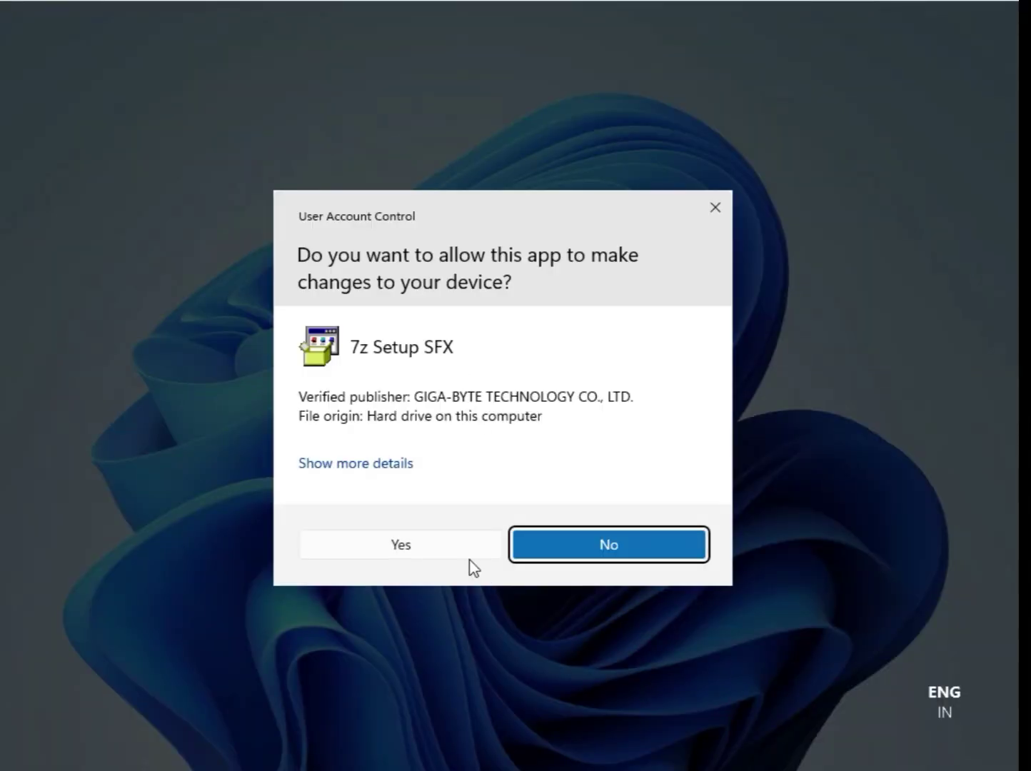
click(468, 554)
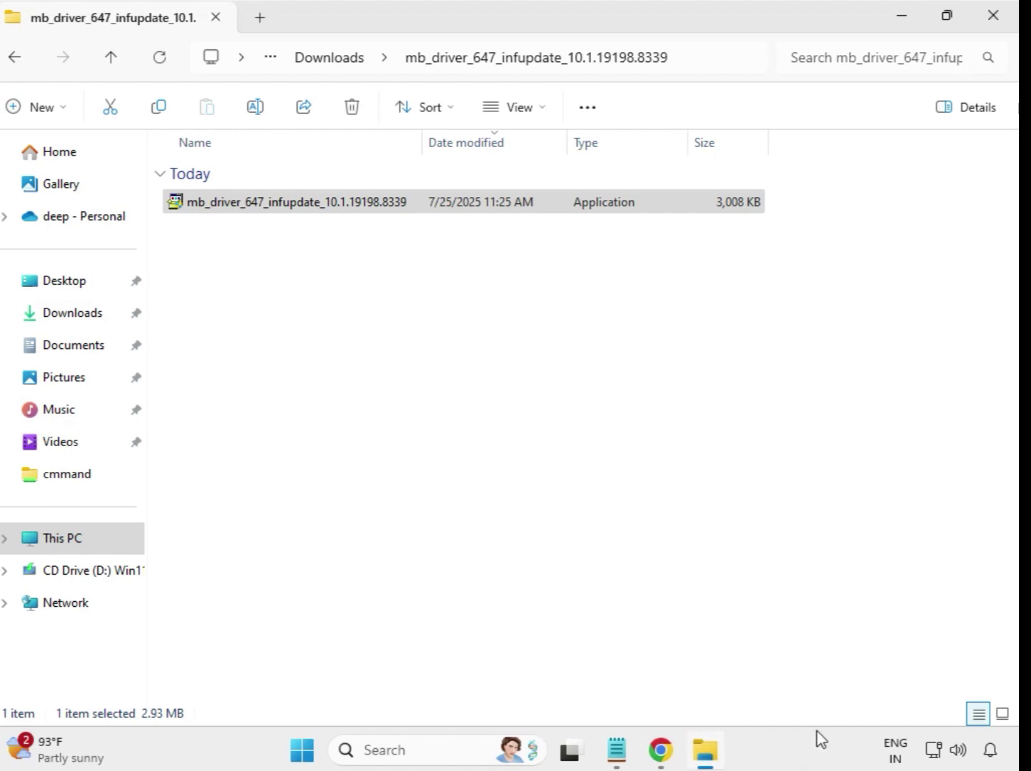
- Return to Downloads, run the mb_driver_654_w11_11.24.0318.2025 application from its extracted folder as administrator, and allow its changes
click(312, 66)
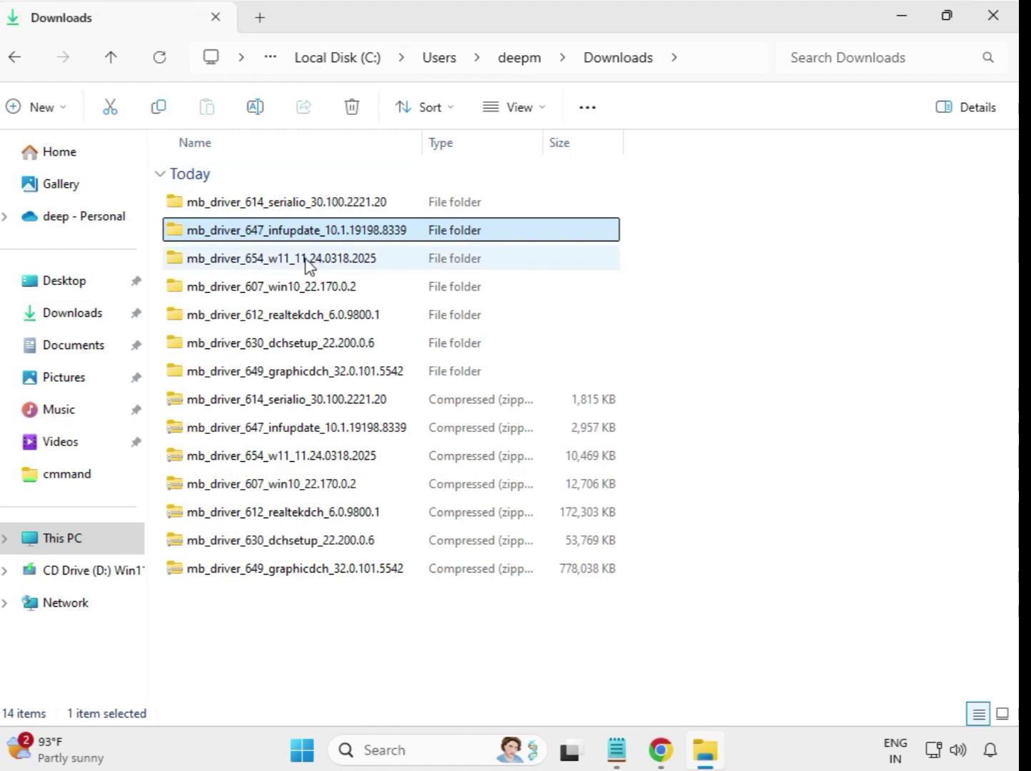
double_click(291, 270)
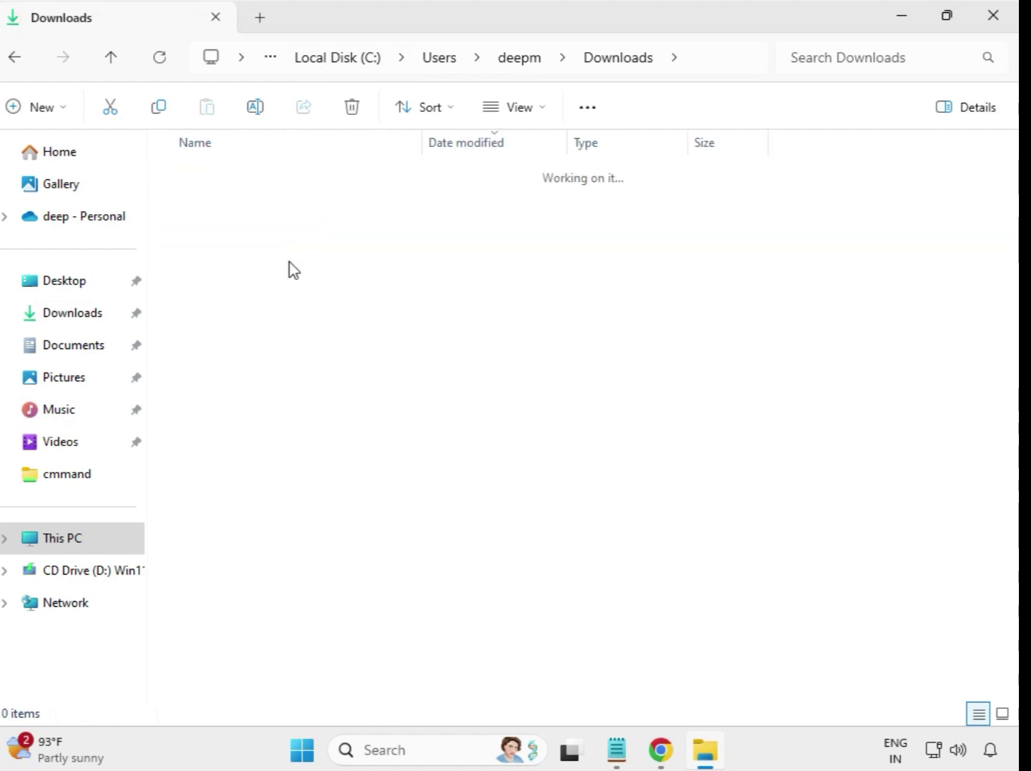
click(300, 207)
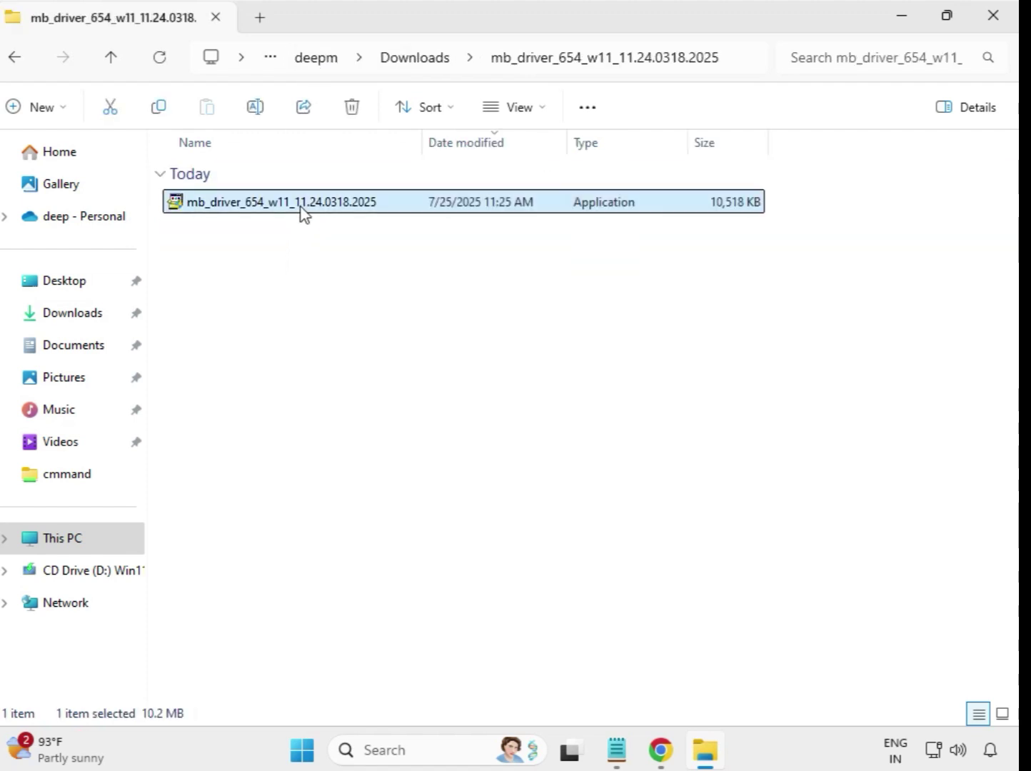
right_click(300, 207)
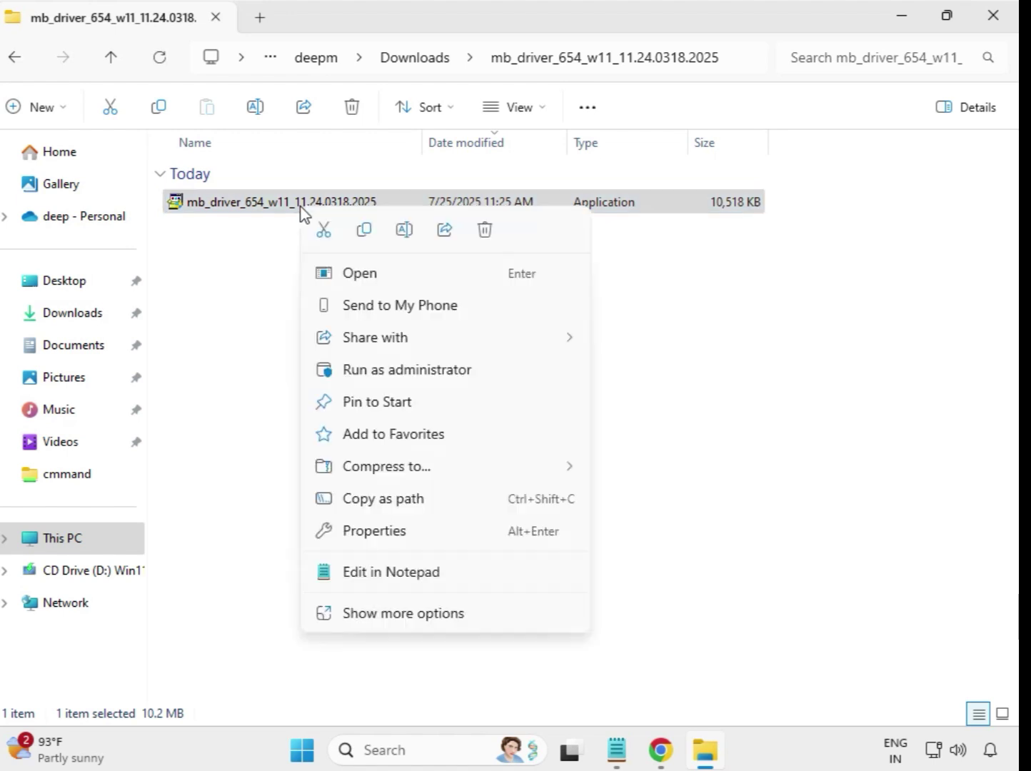
click(398, 369)
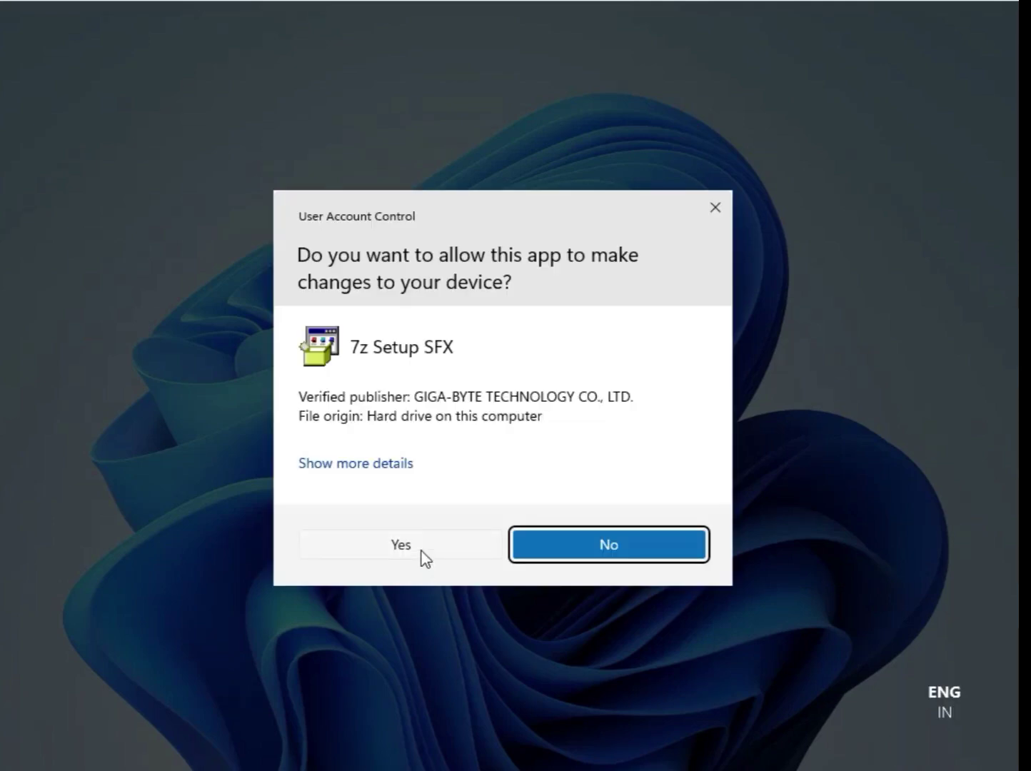
click(421, 555)
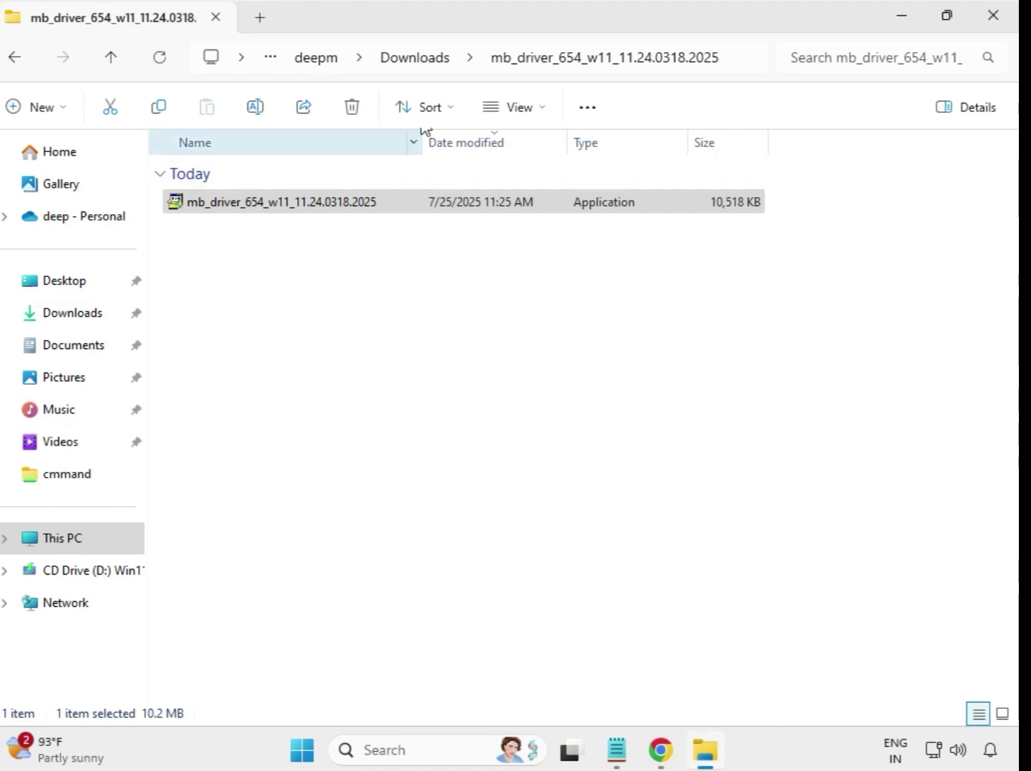
- Return to Downloads, run the mb_driver_607_win10_22.170.0.2 application from its extracted folder as administrator, and allow its changes
click(416, 60)
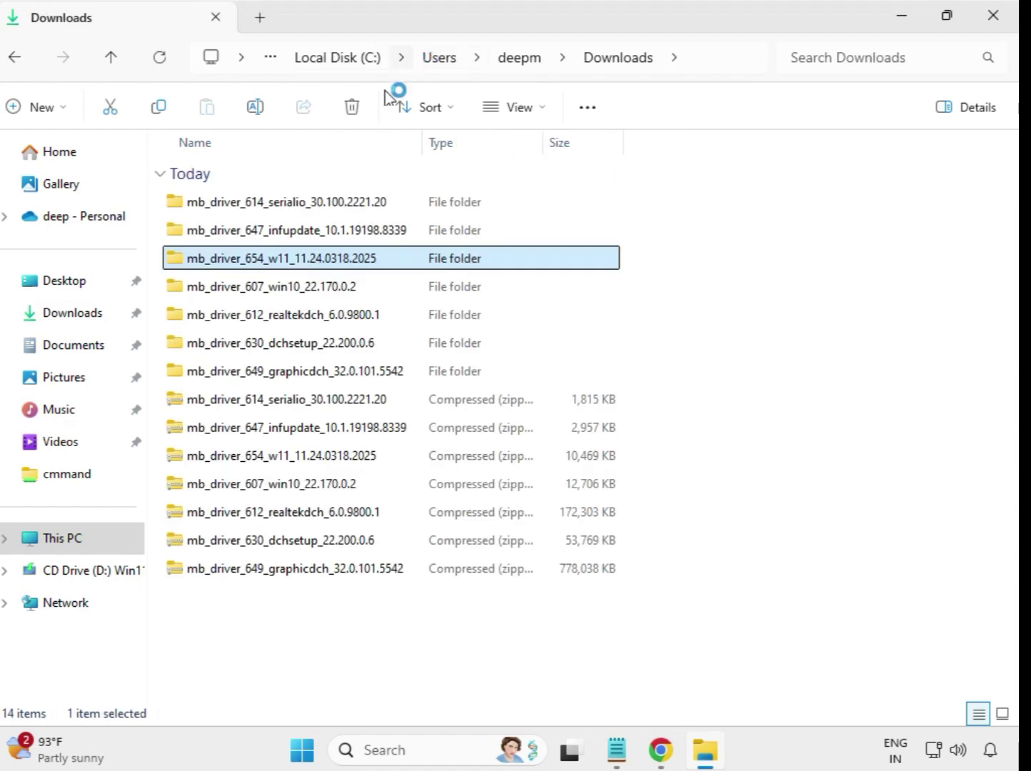
double_click(298, 289)
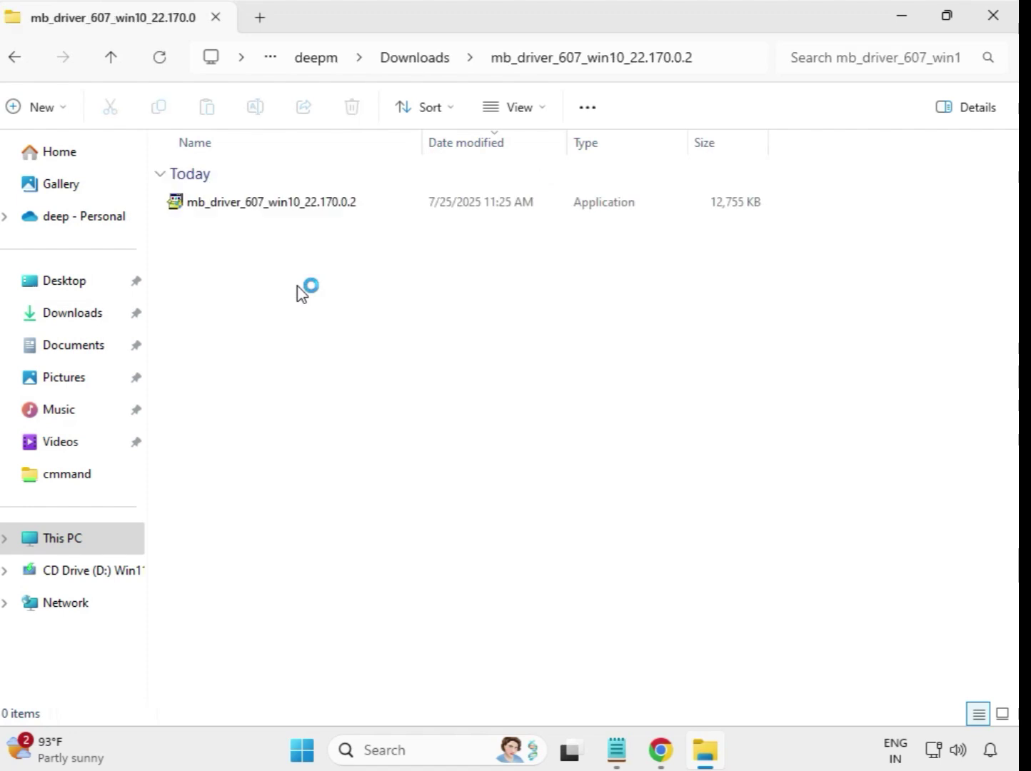
double_click(285, 207)
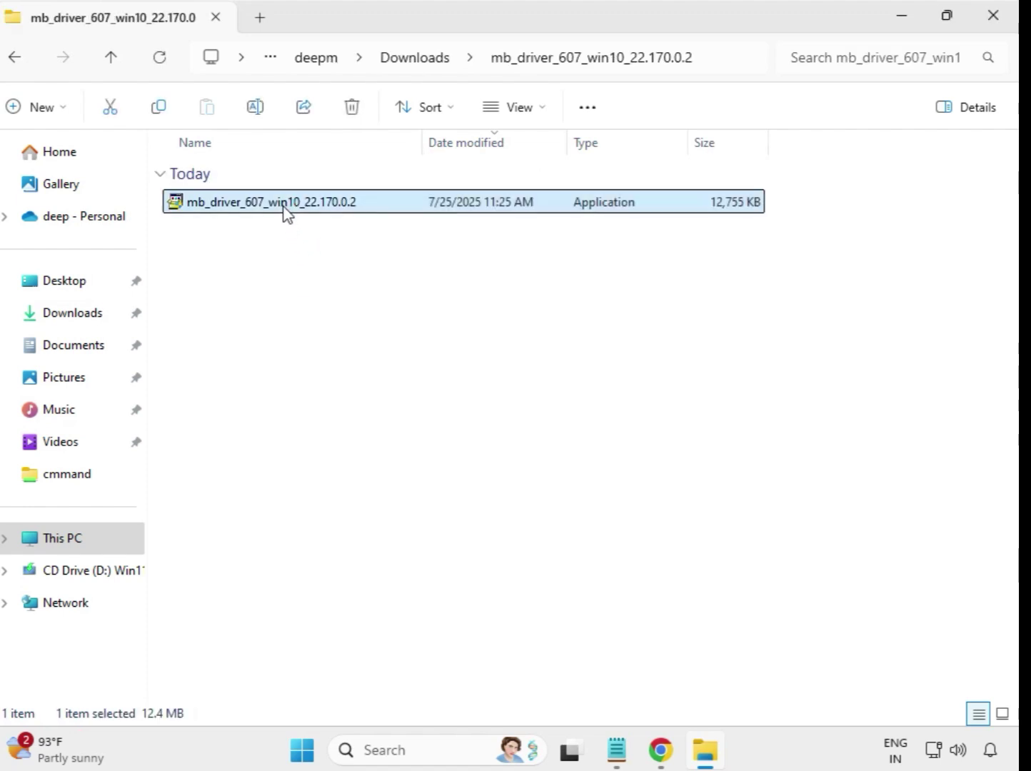
right_click(285, 208)
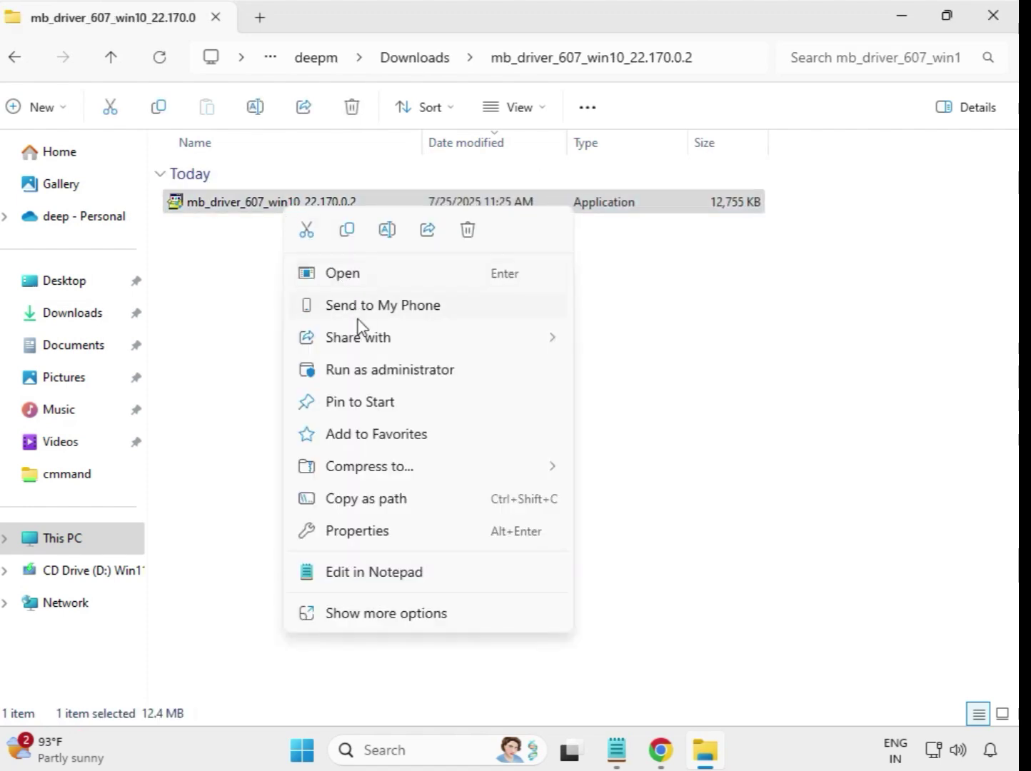
click(389, 369)
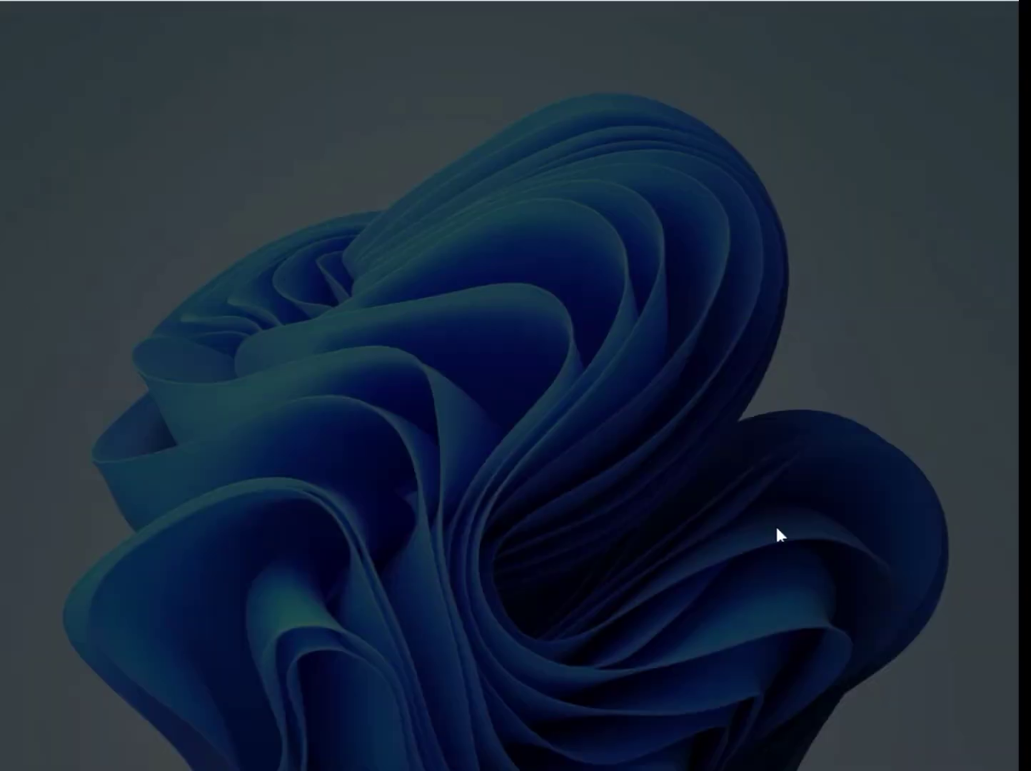
click(422, 543)
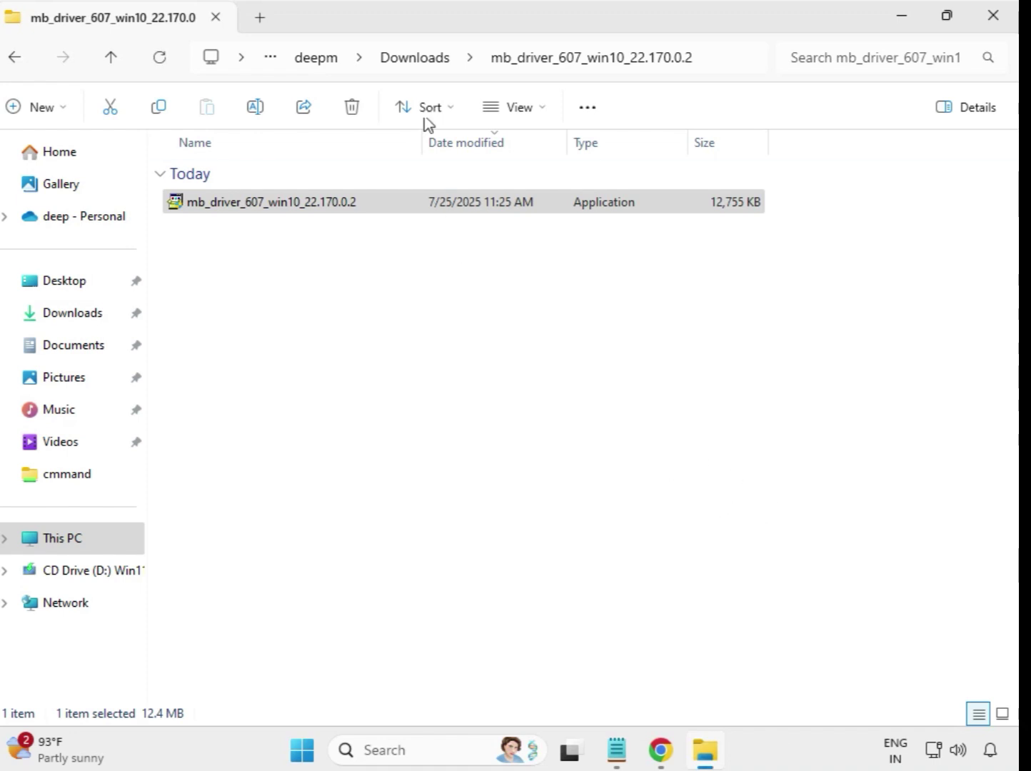
- Return to Downloads, run the mb_driver_612_realtekdch_6.0.9800.1 application from its extracted folder as administrator, and allow its changes
click(412, 64)
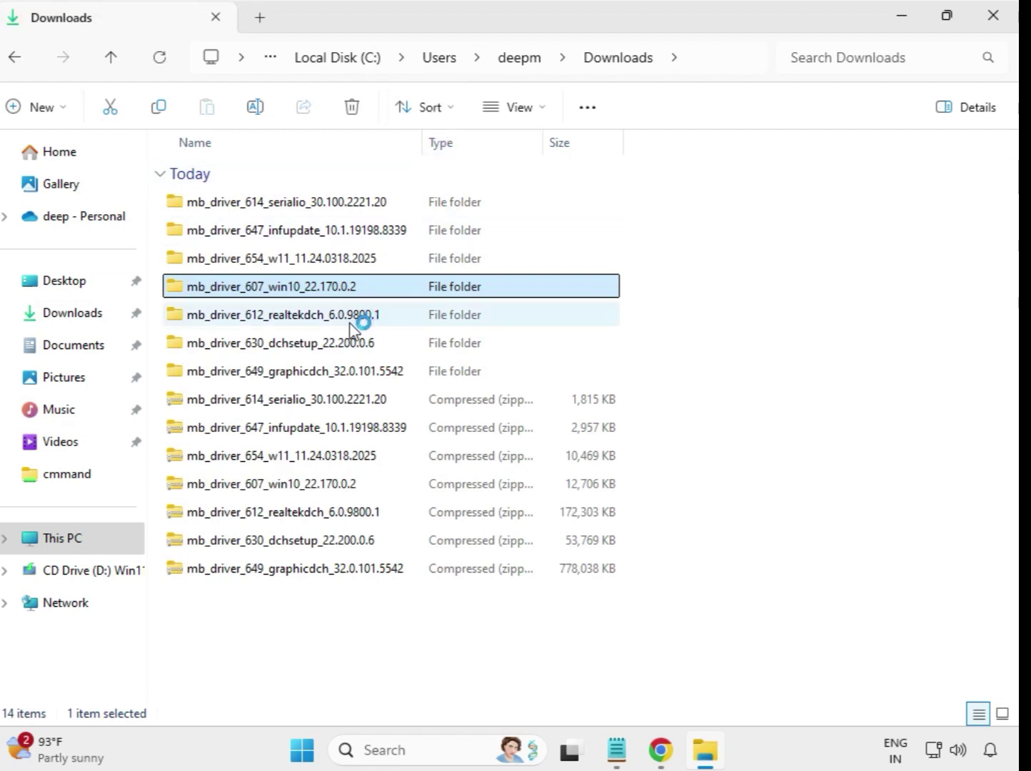
mouse_move(351, 324)
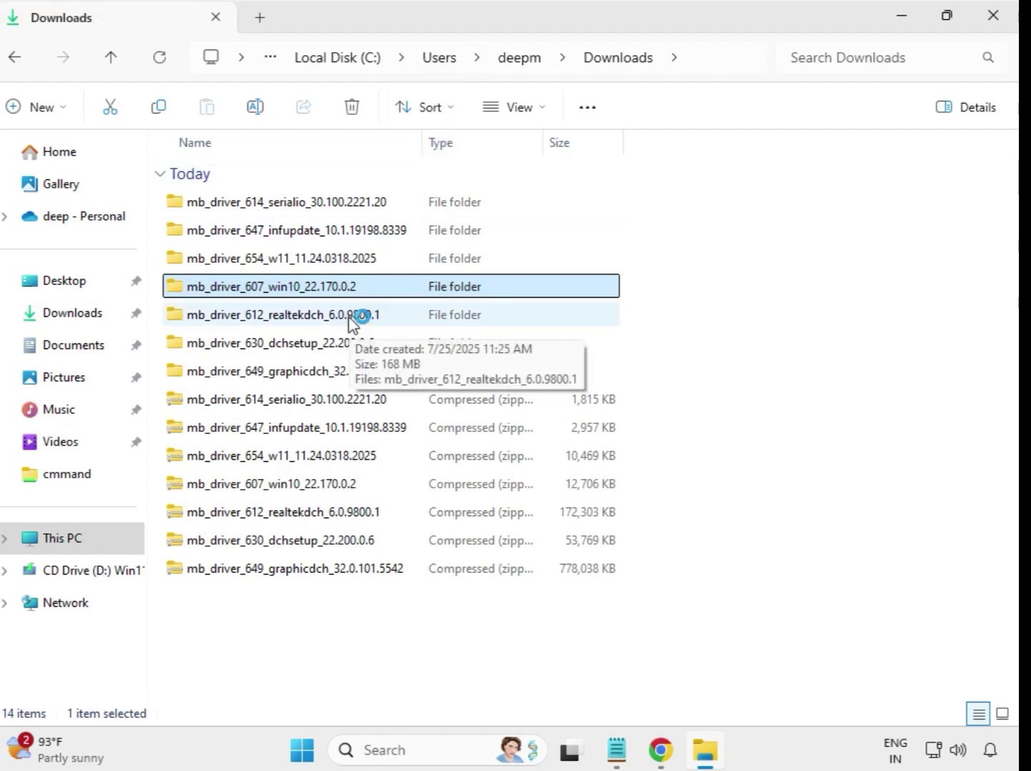
click(361, 318)
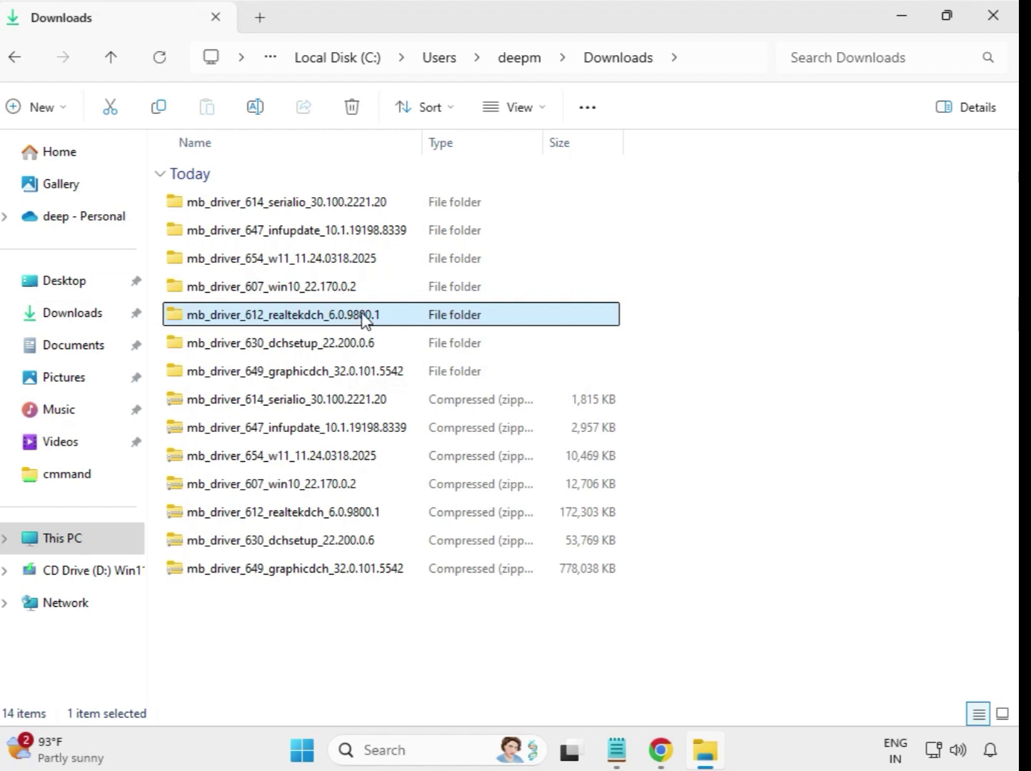
double_click(414, 317)
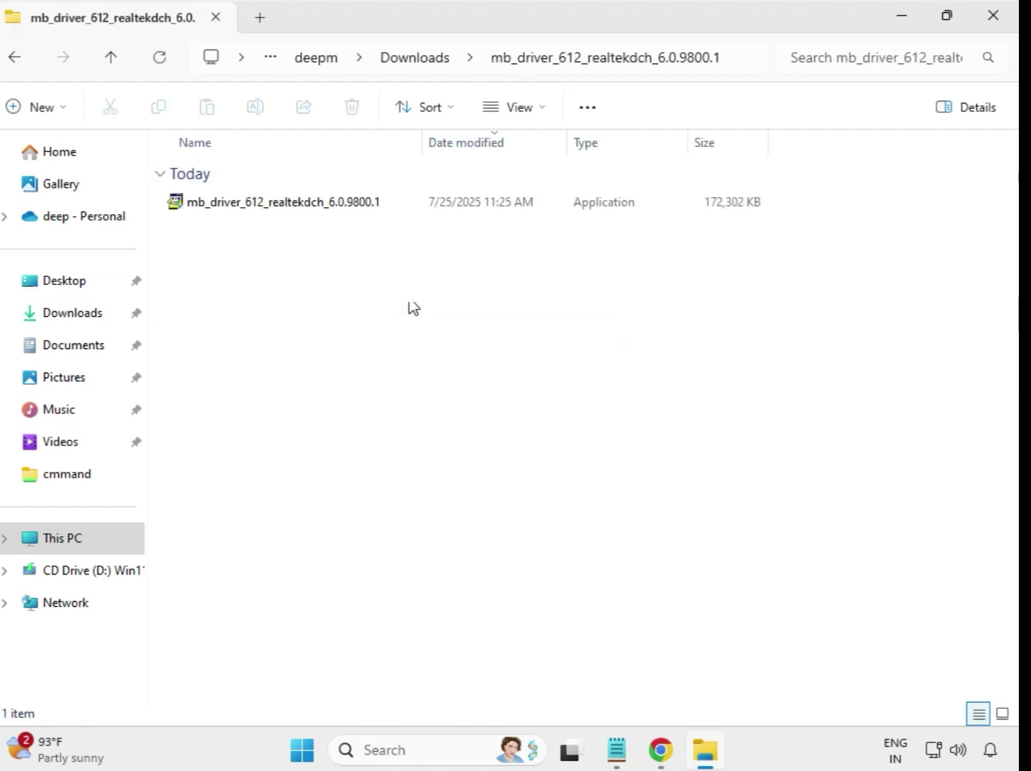
click(317, 206)
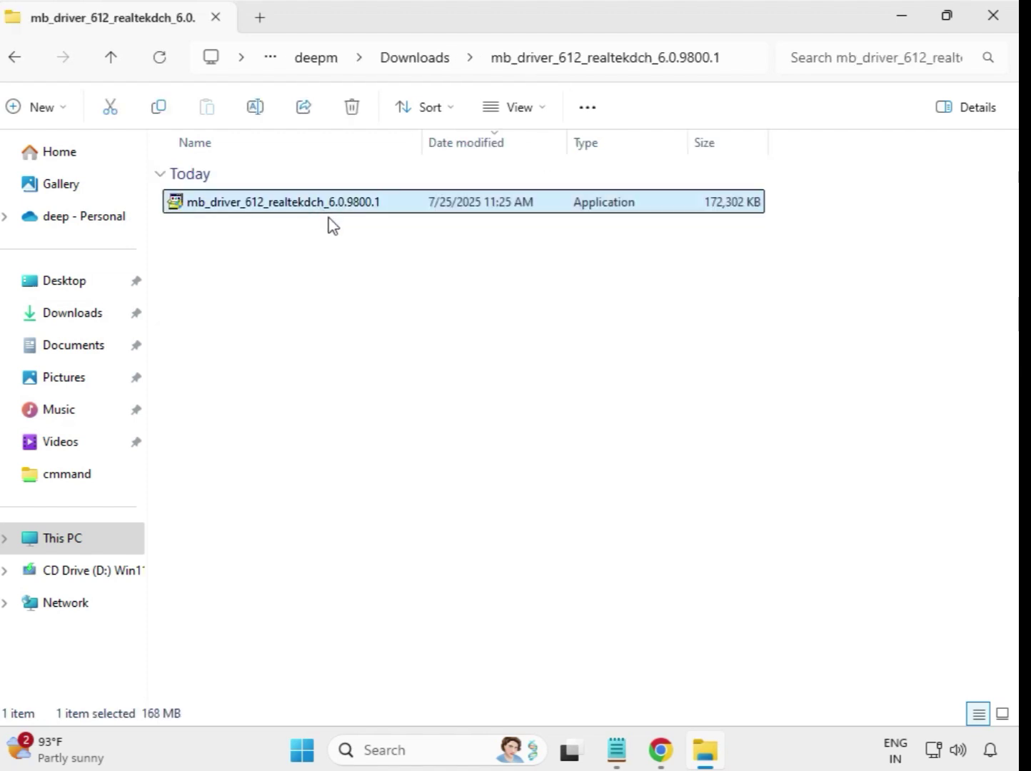
right_click(322, 209)
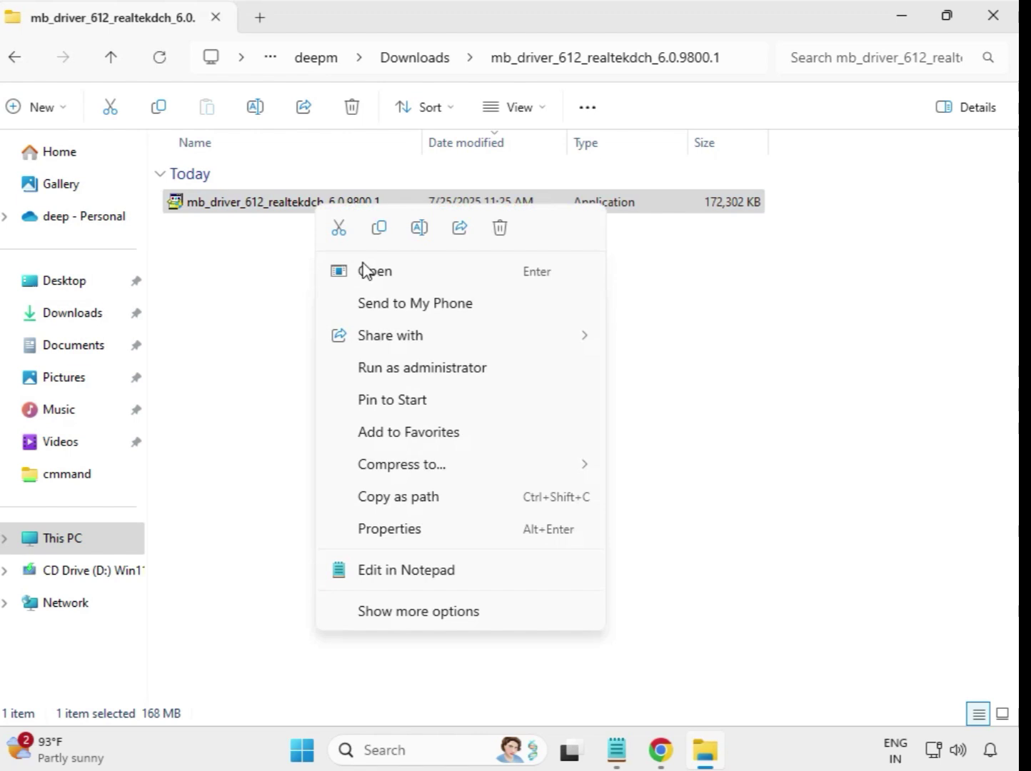
click(447, 374)
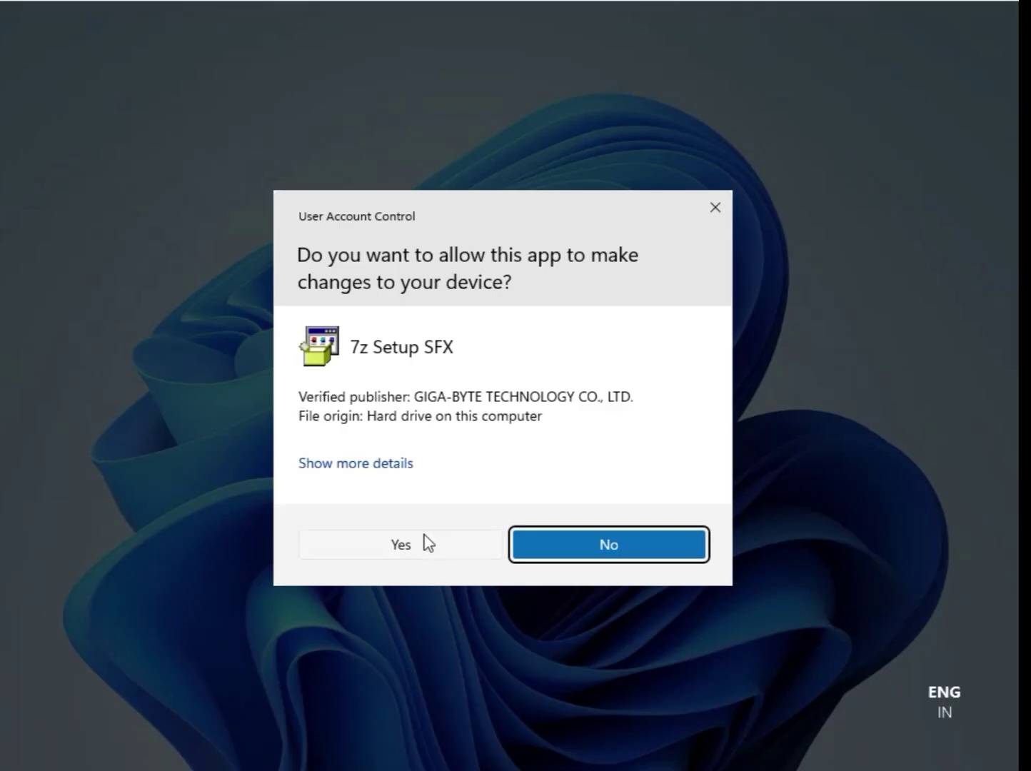
click(427, 544)
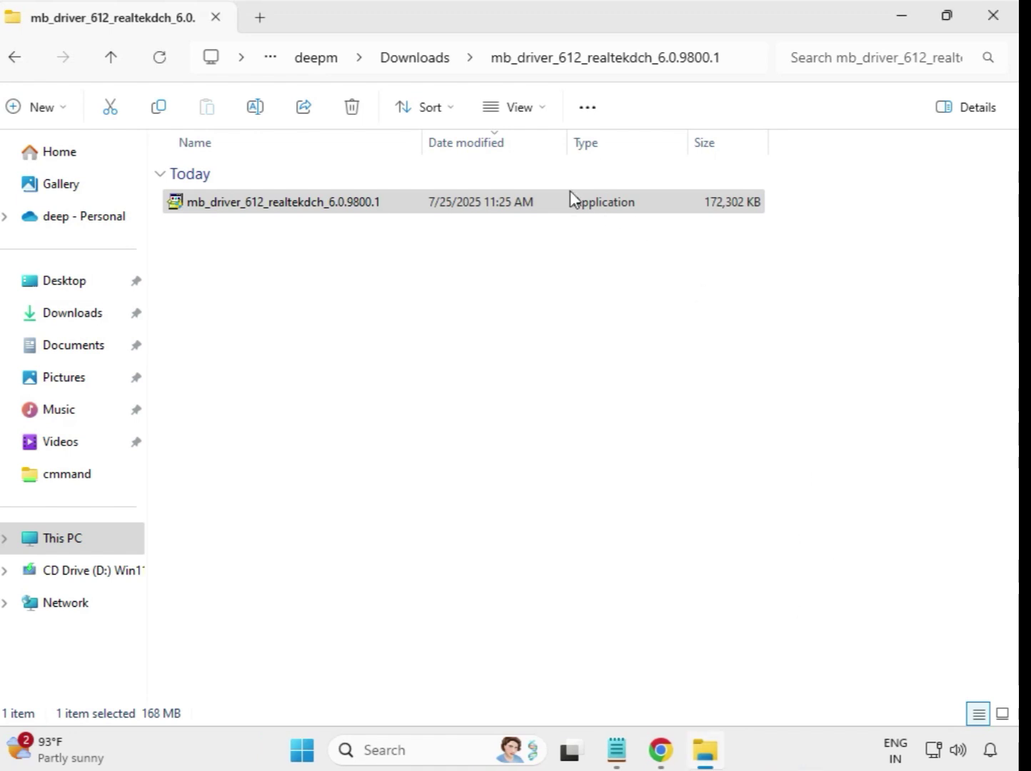
- Return to Downloads, run the mb_driver_630_dchsetup_22.200.0.6 application from its extracted folder as administrator, and allow its changes
click(420, 69)
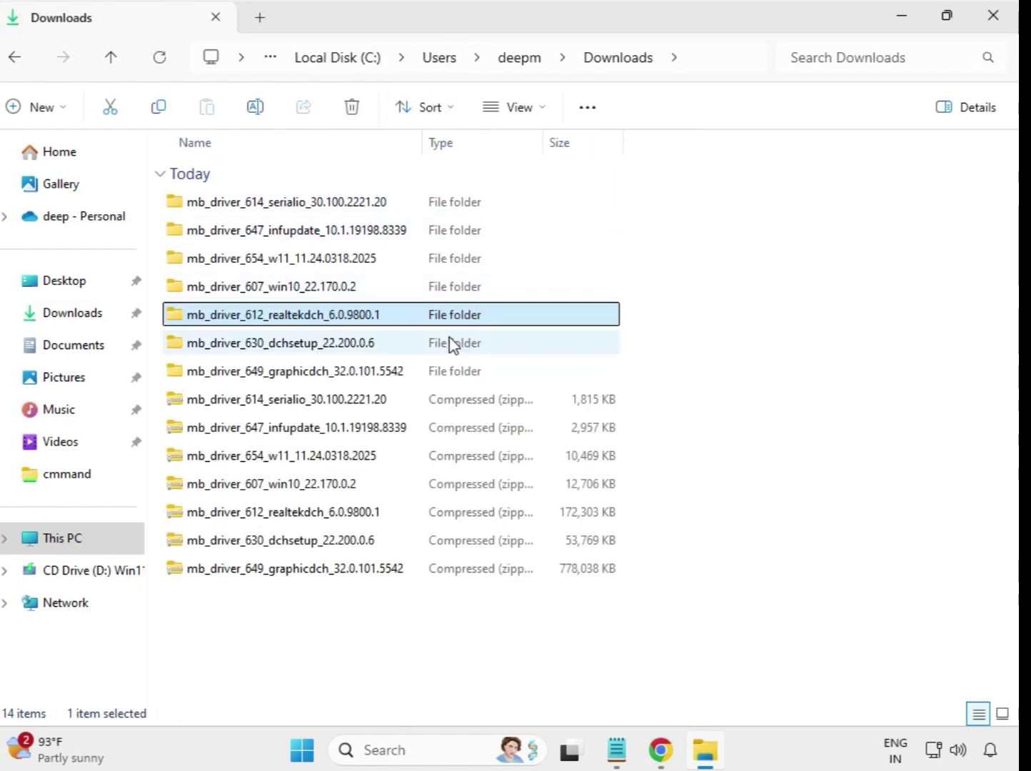
click(338, 349)
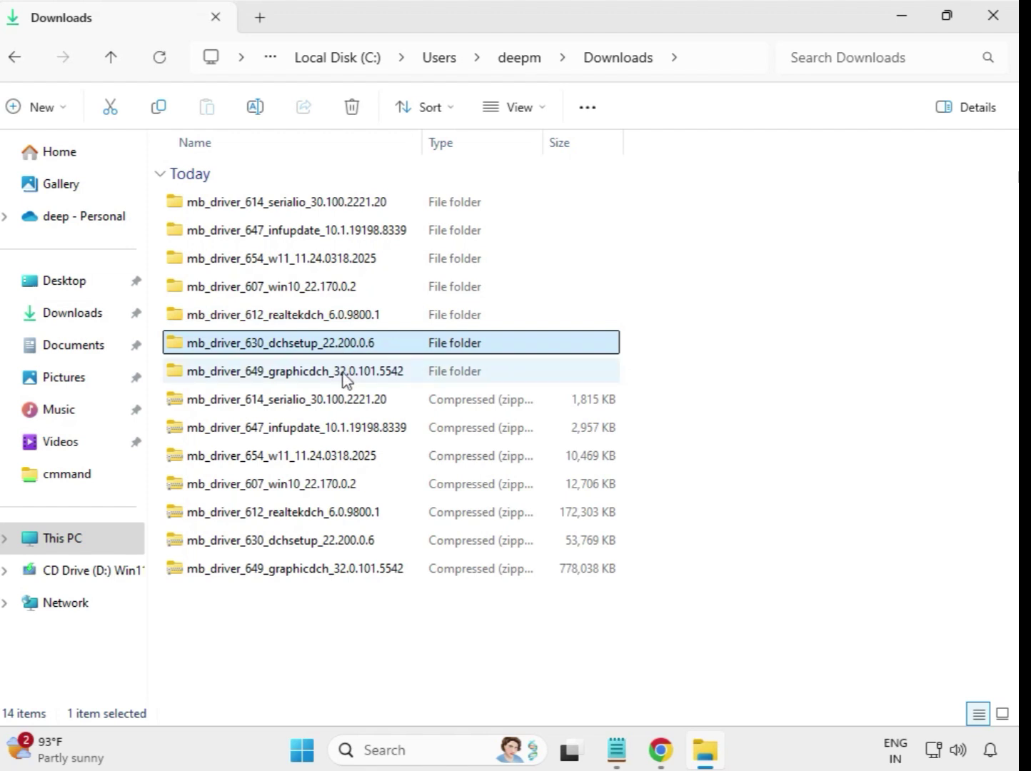
click(343, 373)
click(334, 350)
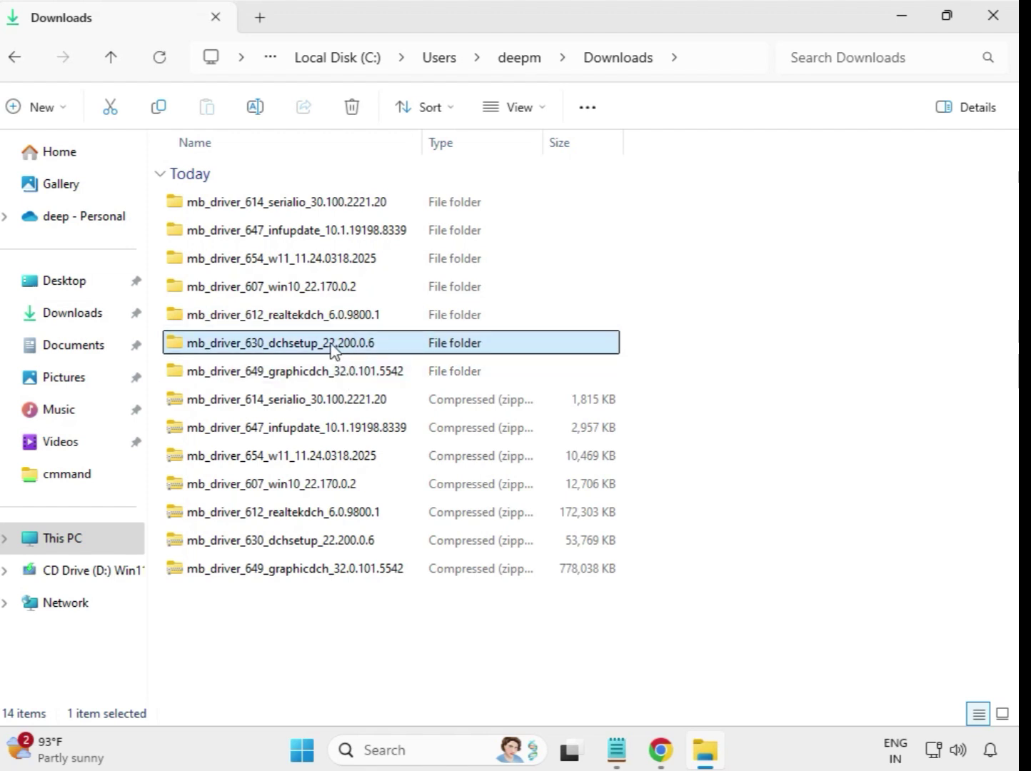
double_click(332, 349)
click(278, 208)
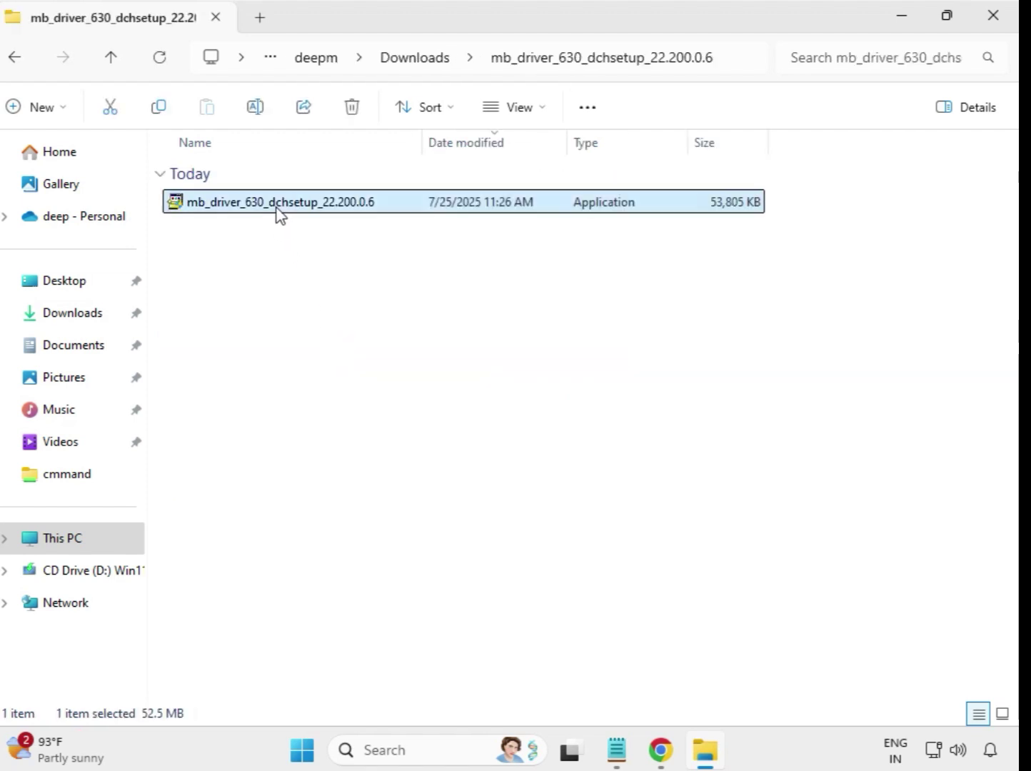
right_click(278, 209)
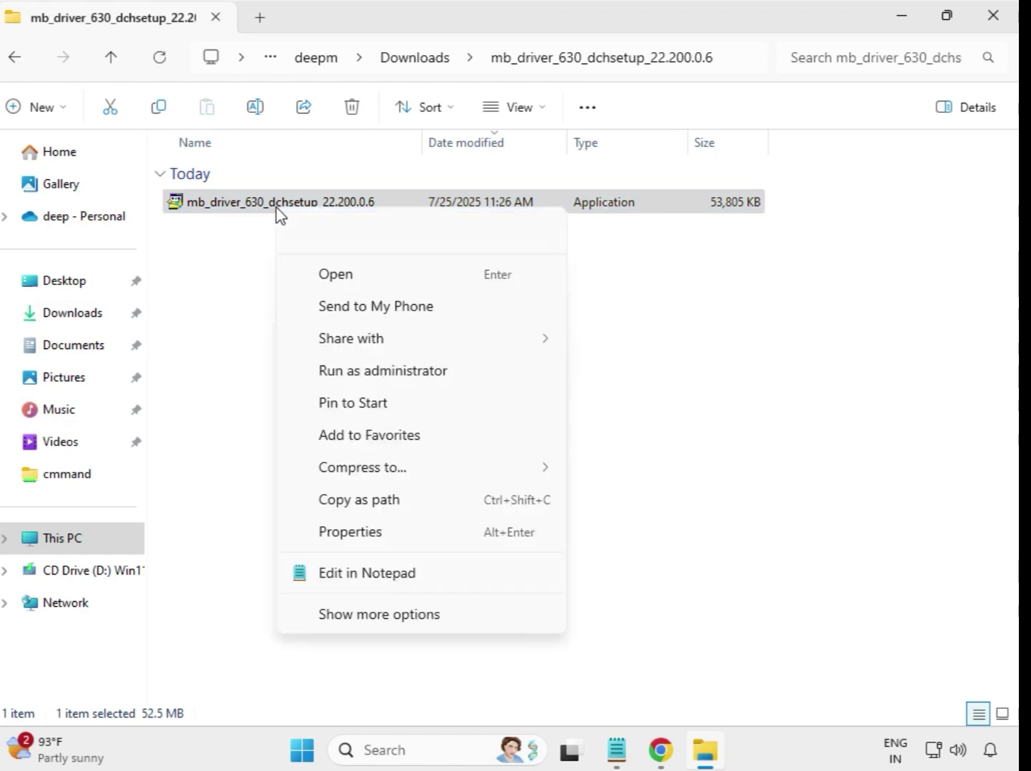
click(395, 374)
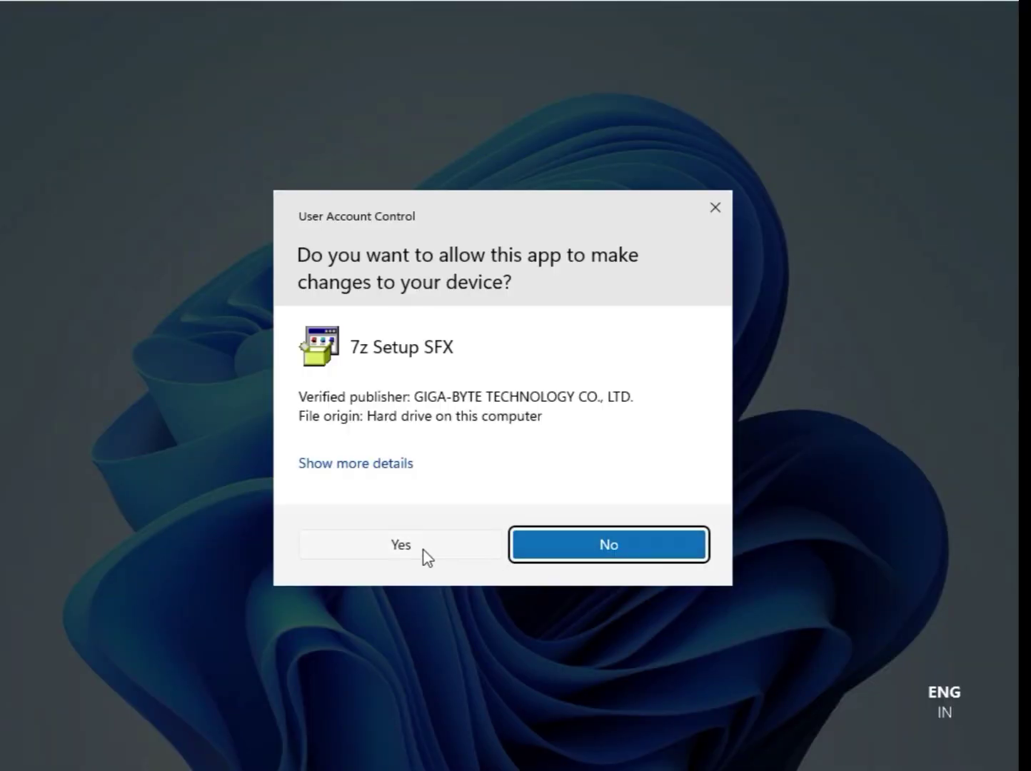
click(421, 545)
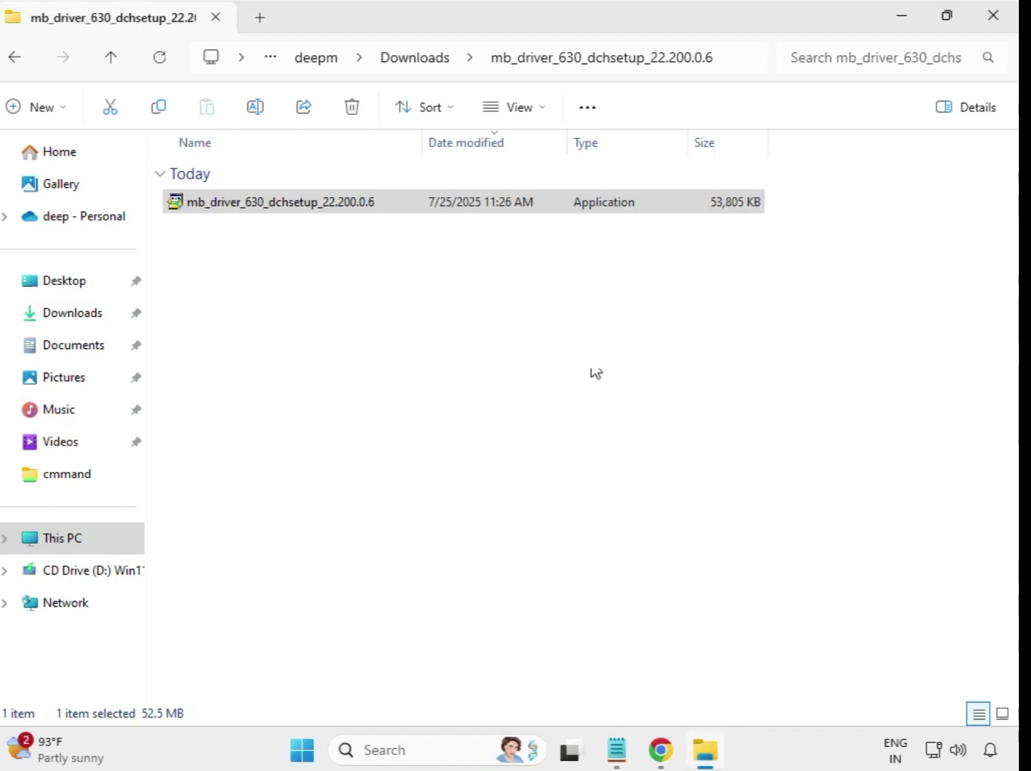
- Return to Downloads, run the mb_driver_649_graphicdch_32.0.101.5542 application from its extracted folder as administrator, and allow its changes
click(416, 60)
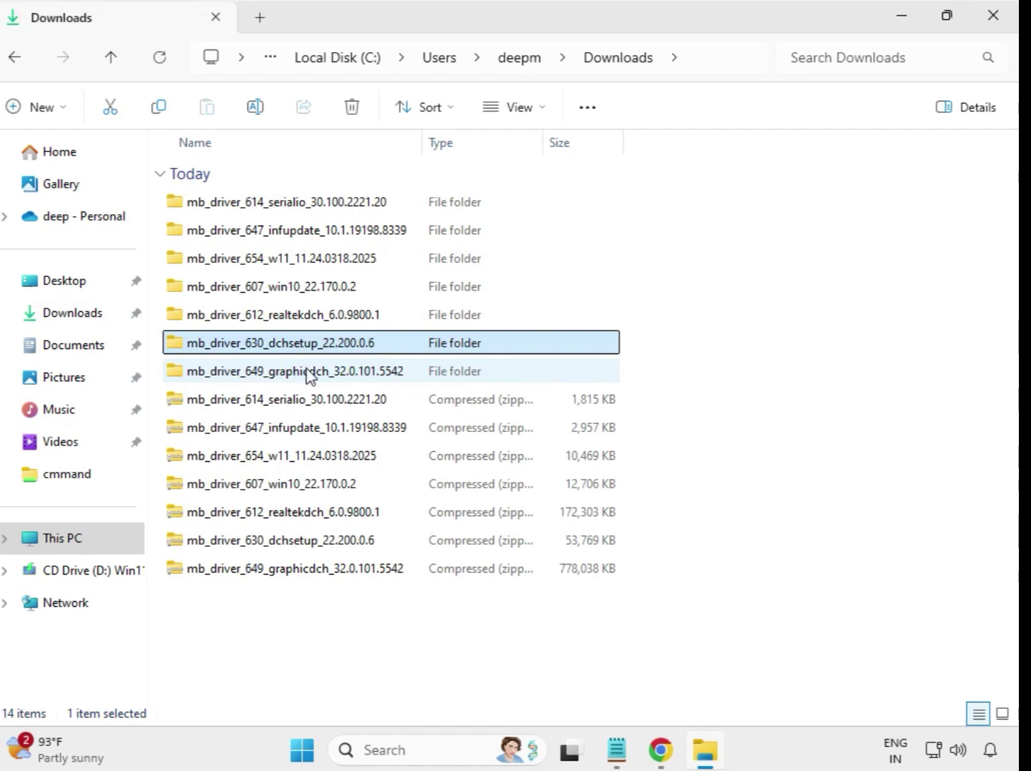
click(312, 372)
double_click(324, 373)
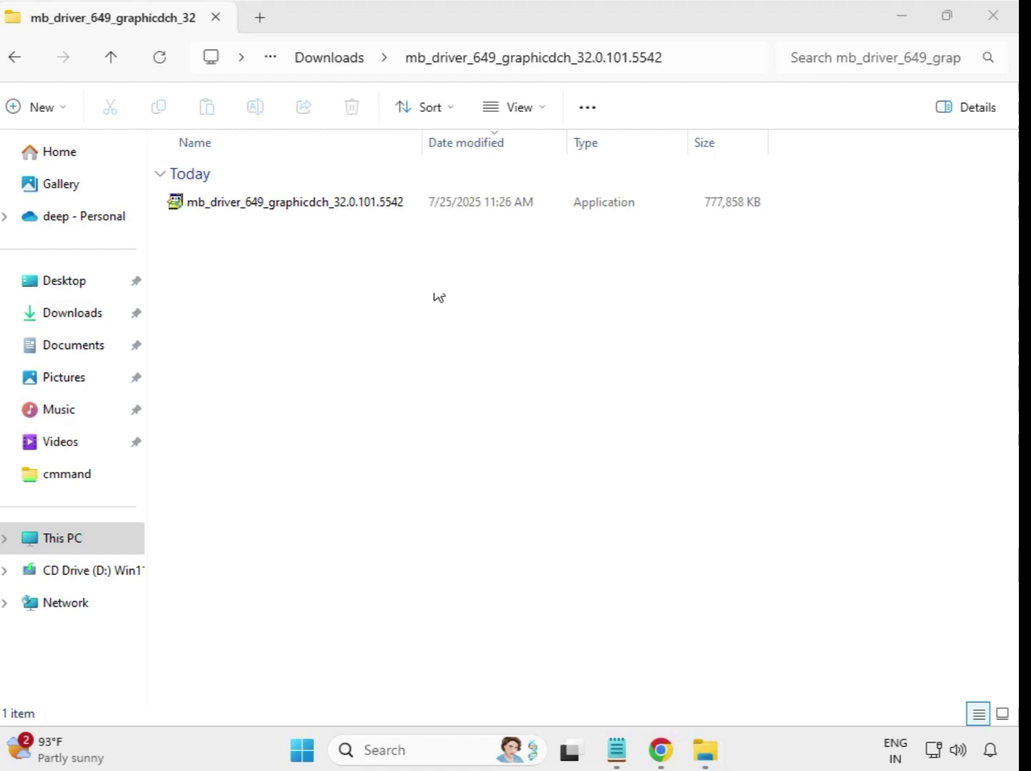
click(334, 204)
right_click(348, 217)
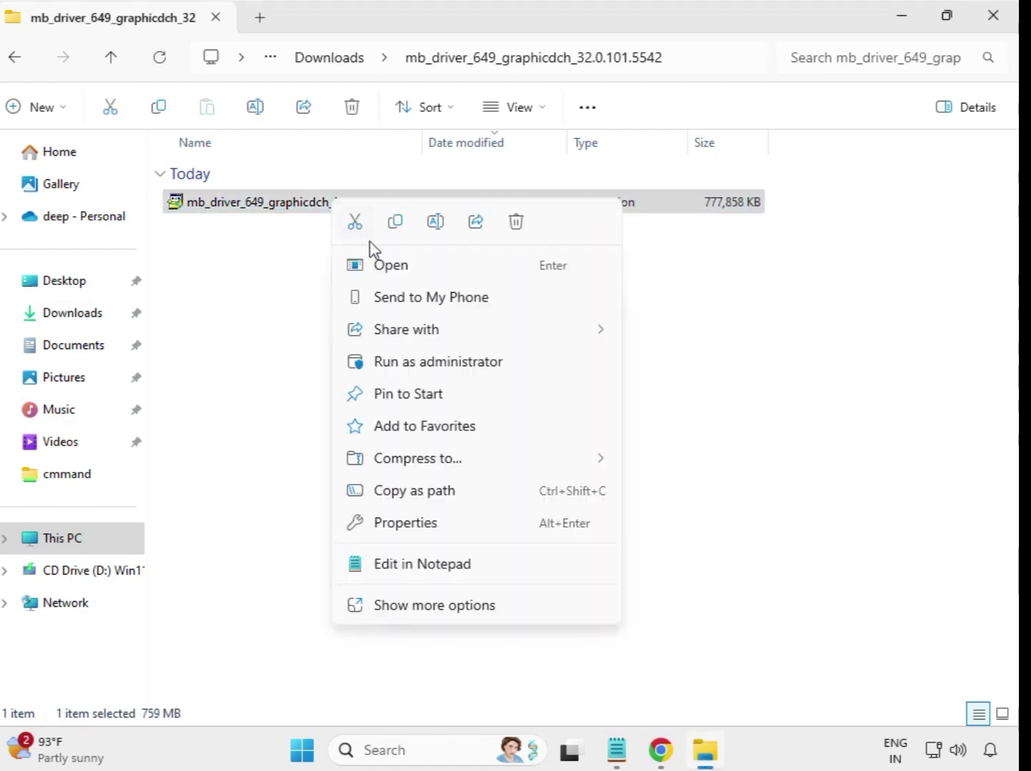
click(433, 362)
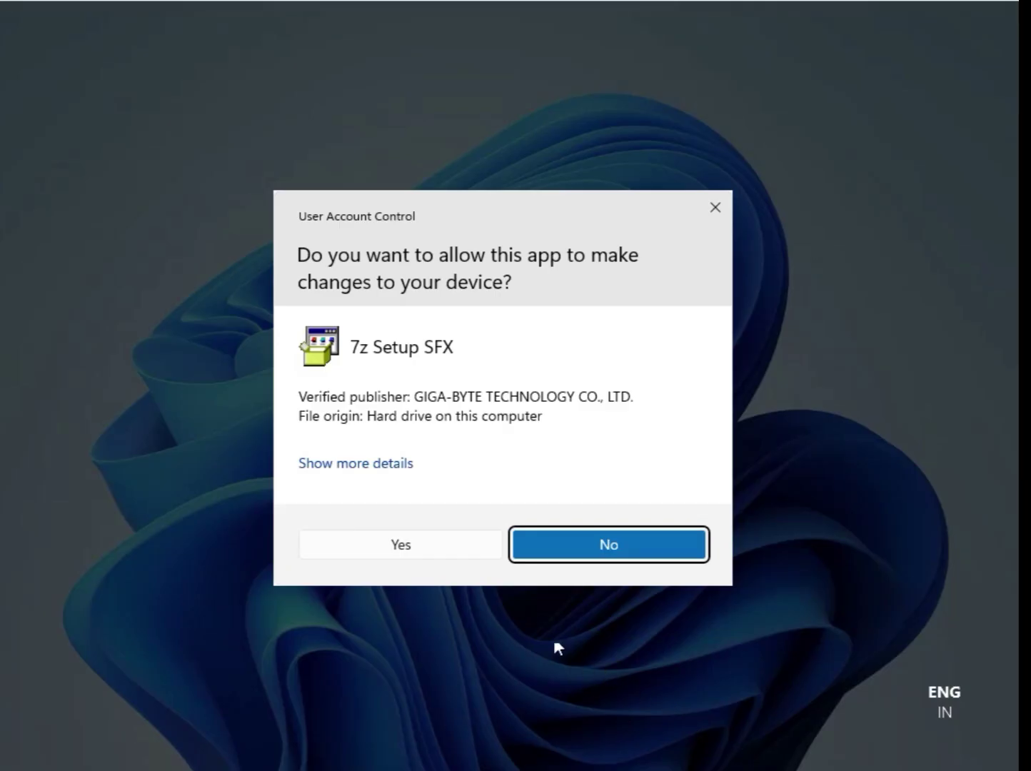
click(406, 546)
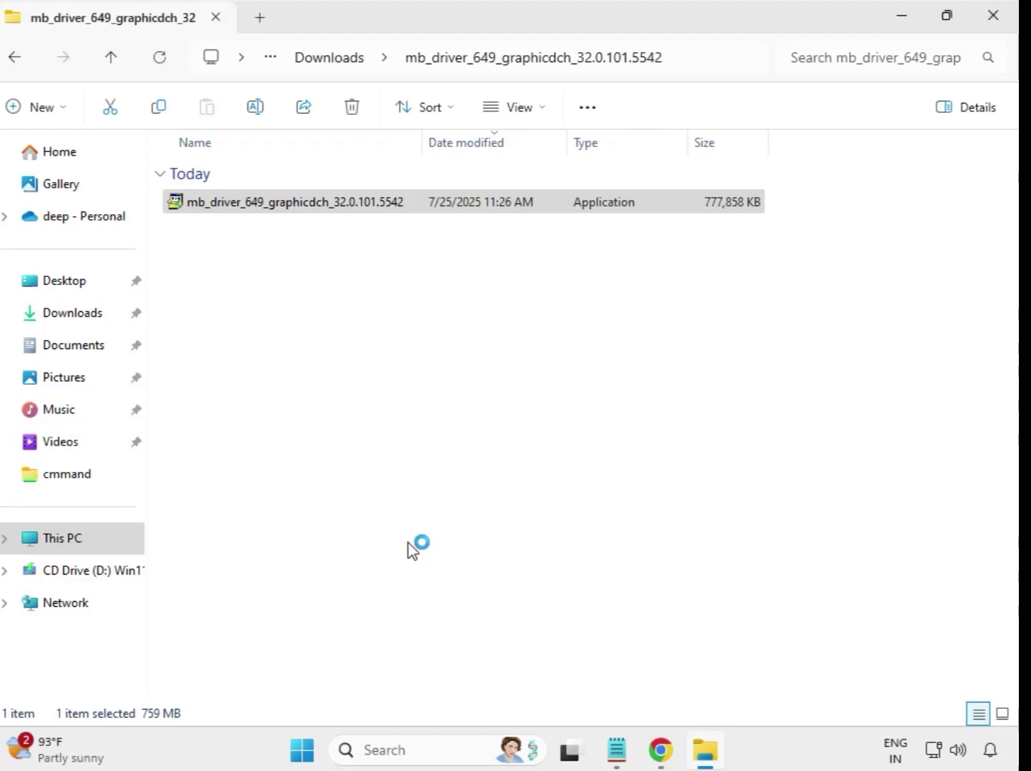